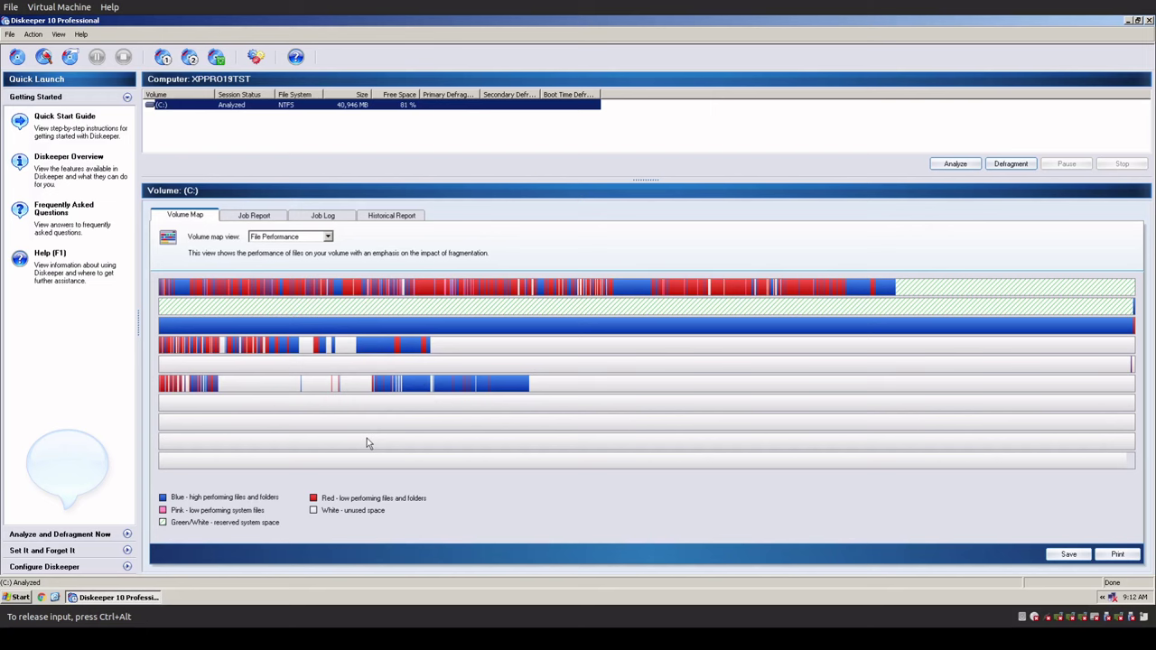
# Step: Switch drive C:'s volume map view to File Structure to show fragmented versus defragmented files
pyautogui.click(326, 236)
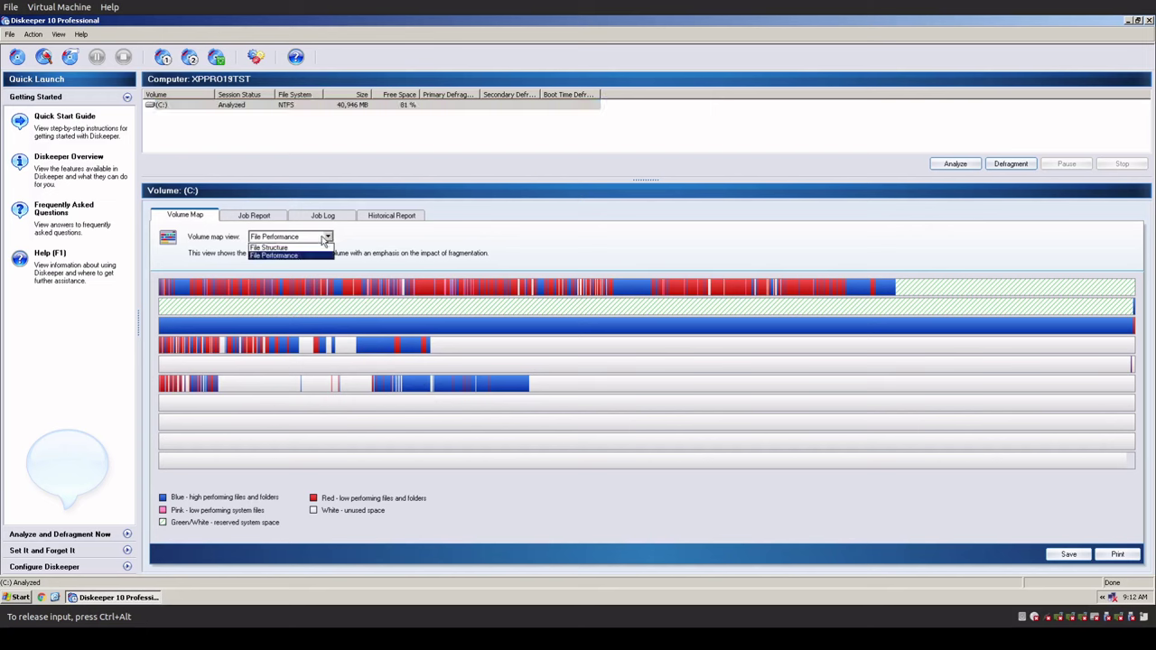
pyautogui.click(311, 246)
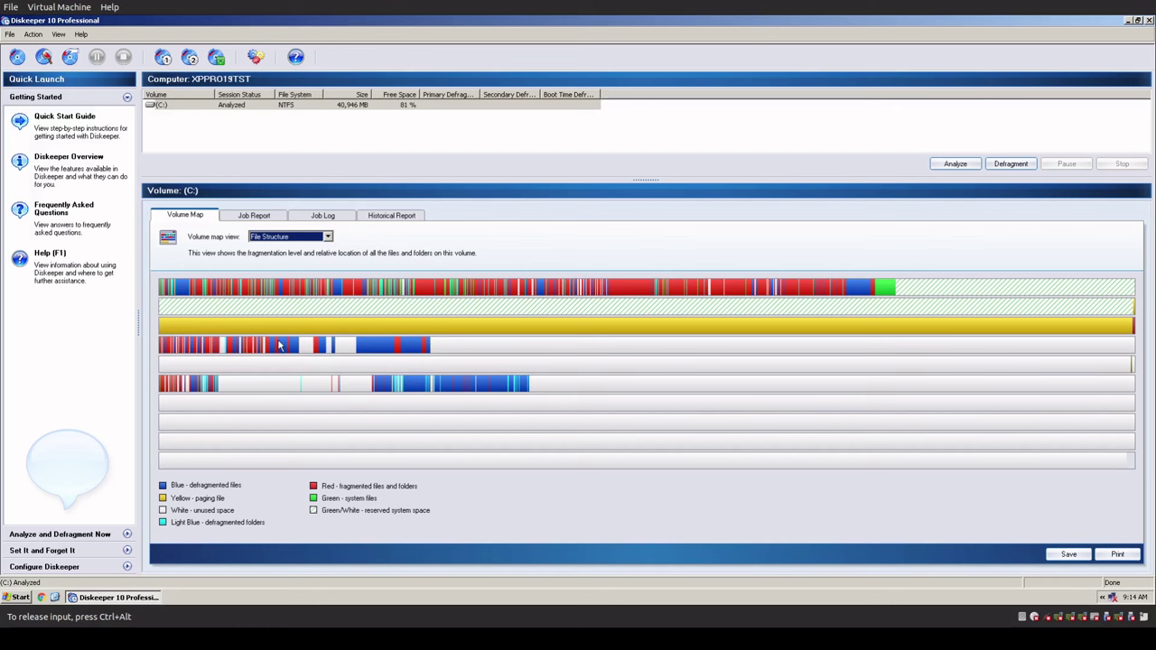
# Step: Expand Set It and Forget It, Configure Diskeeper, Analyze and Defragment Now, and Getting Started in Quick Launch
pyautogui.click(56, 551)
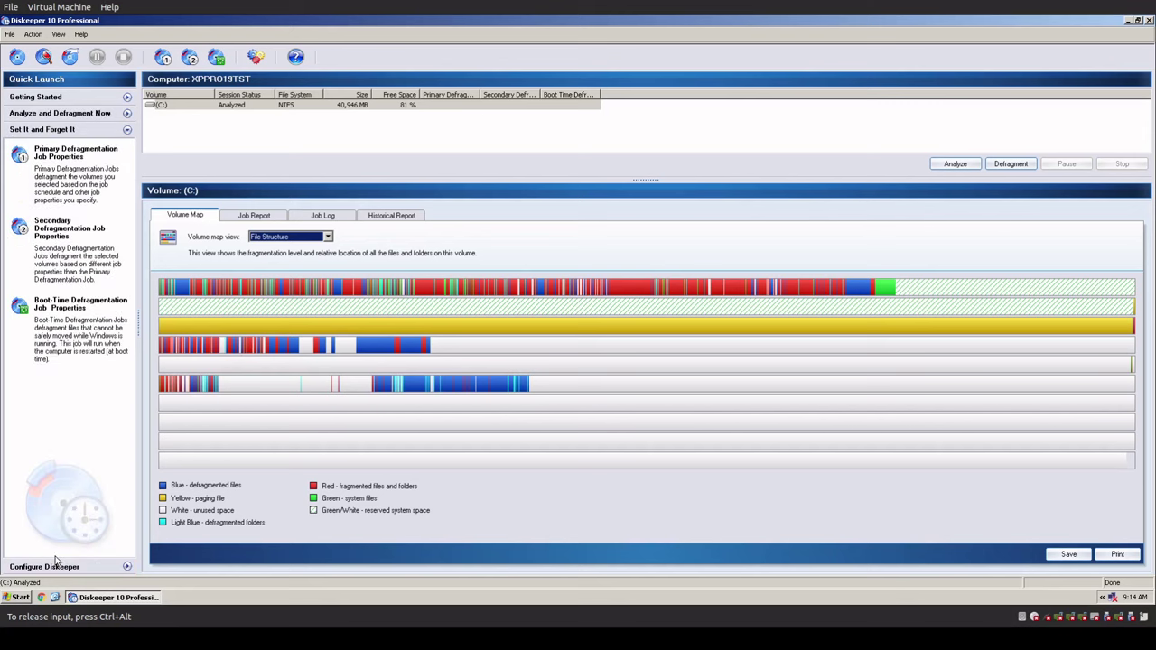
pyautogui.click(56, 562)
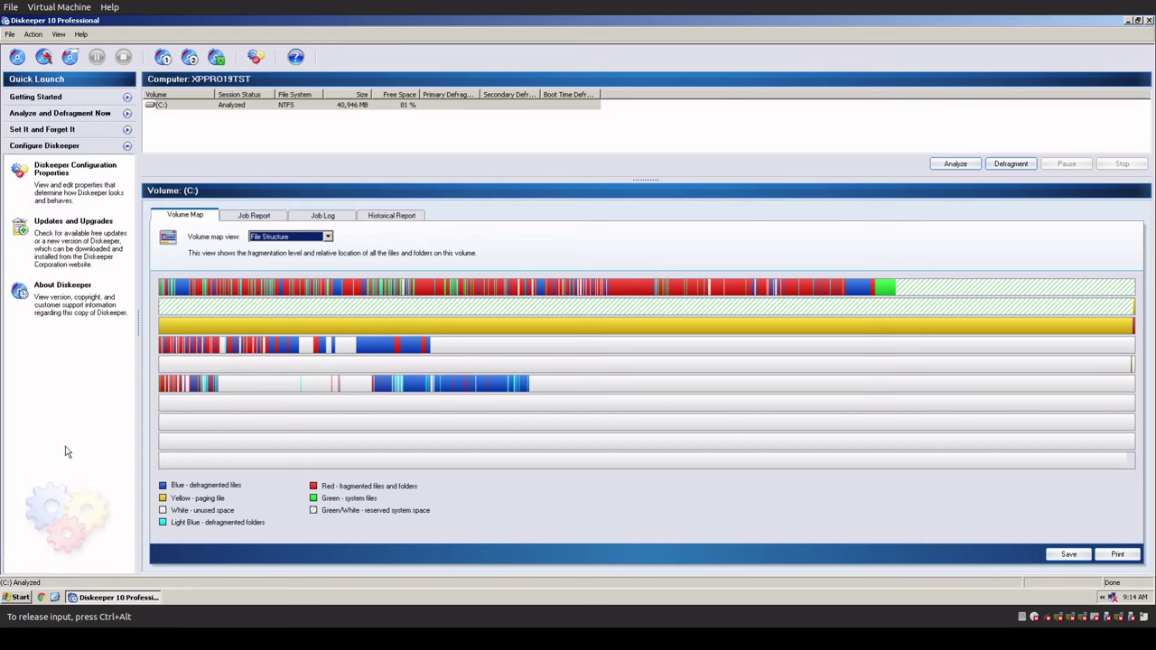
pyautogui.click(79, 113)
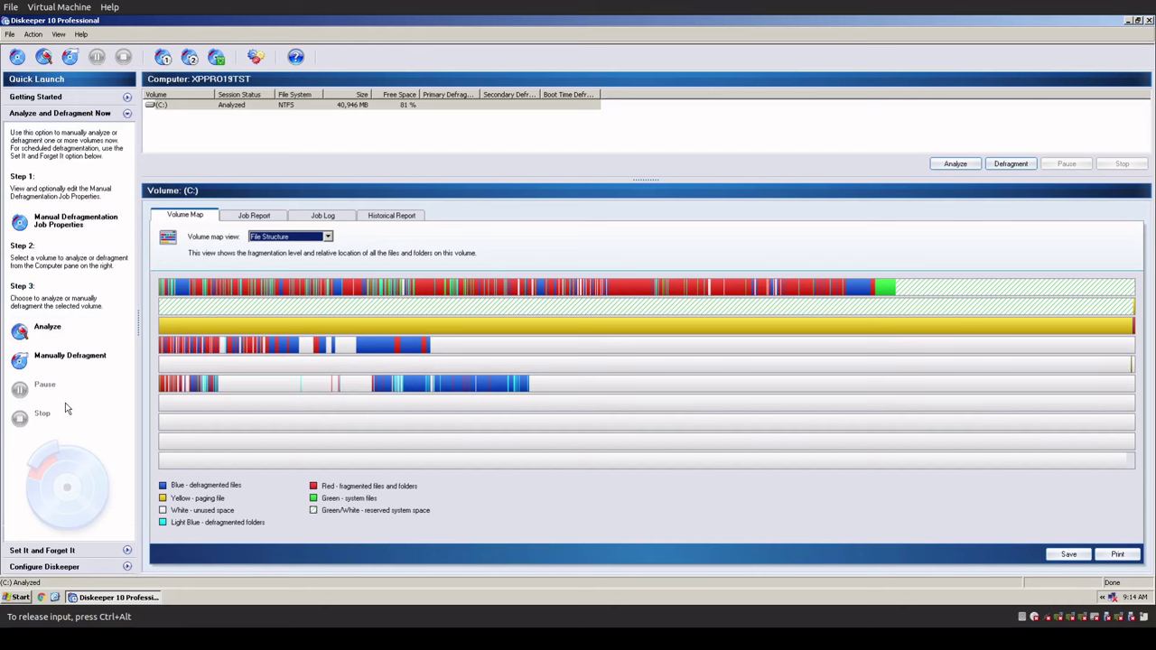
pyautogui.click(88, 96)
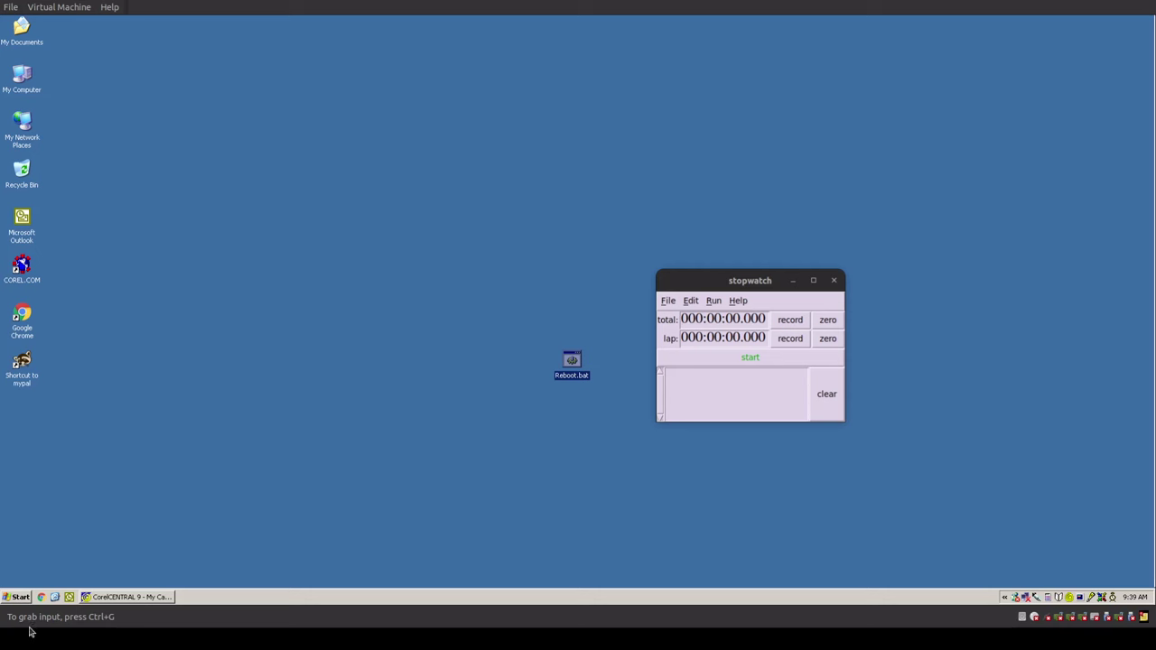
# Step: Browse the Start menu's Programs, dismiss it, then open My Computer to list drives C:, D: and Z:
pyautogui.click(18, 597)
pyautogui.moveTo(60, 465)
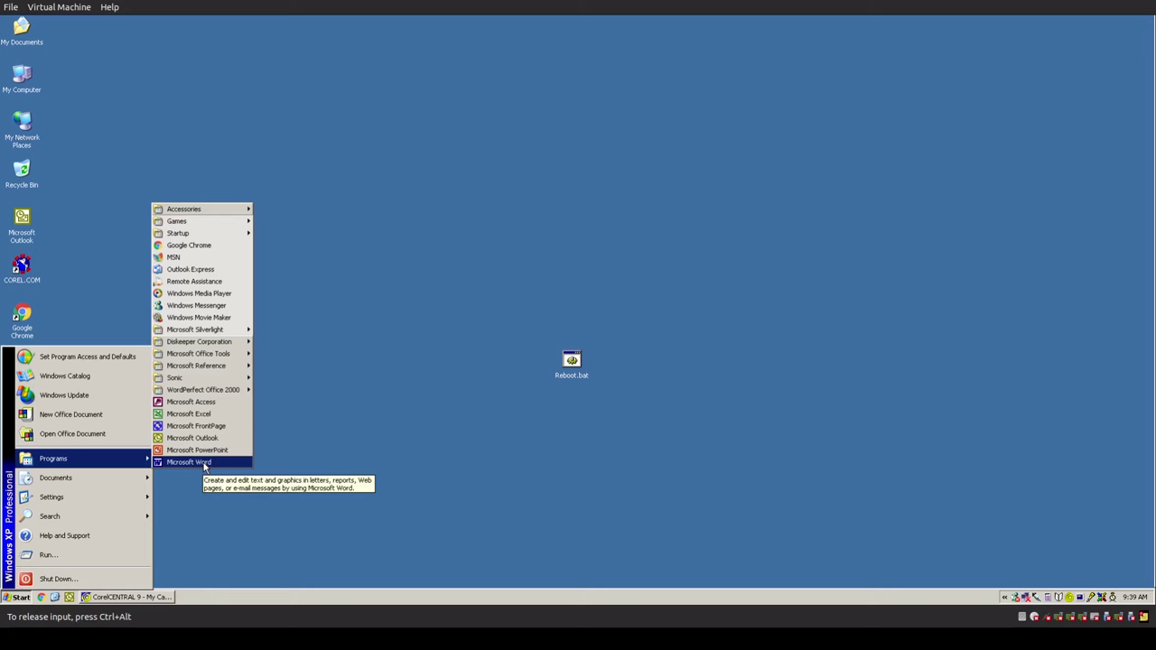
pyautogui.moveTo(190, 331)
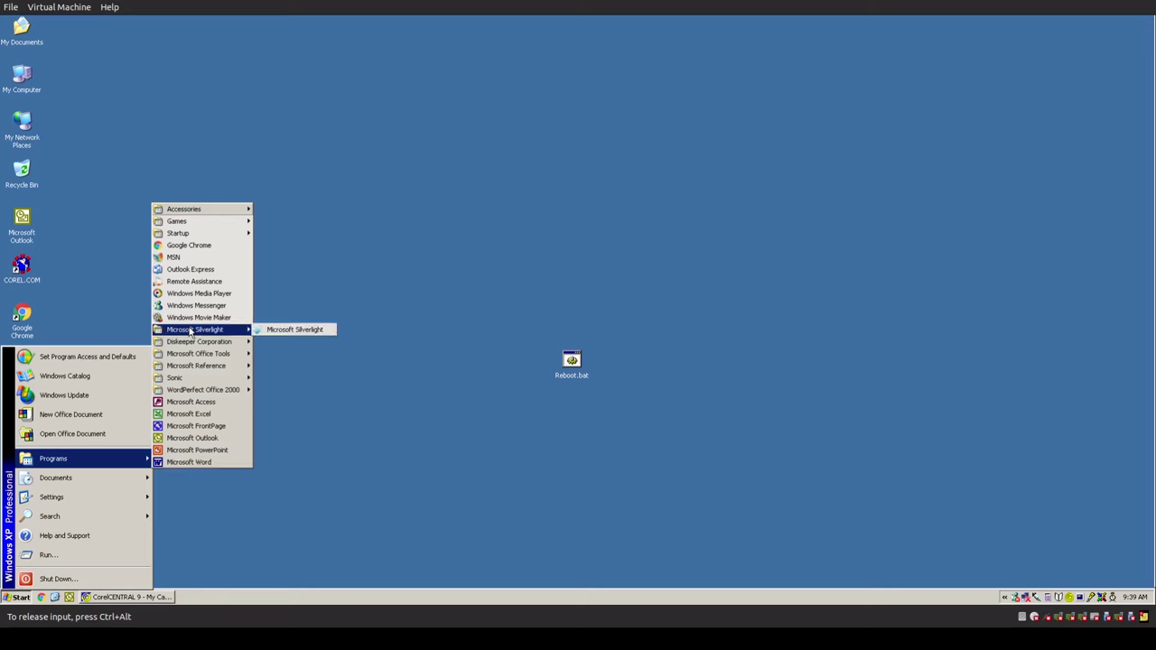
pyautogui.click(121, 252)
pyautogui.doubleClick(21, 74)
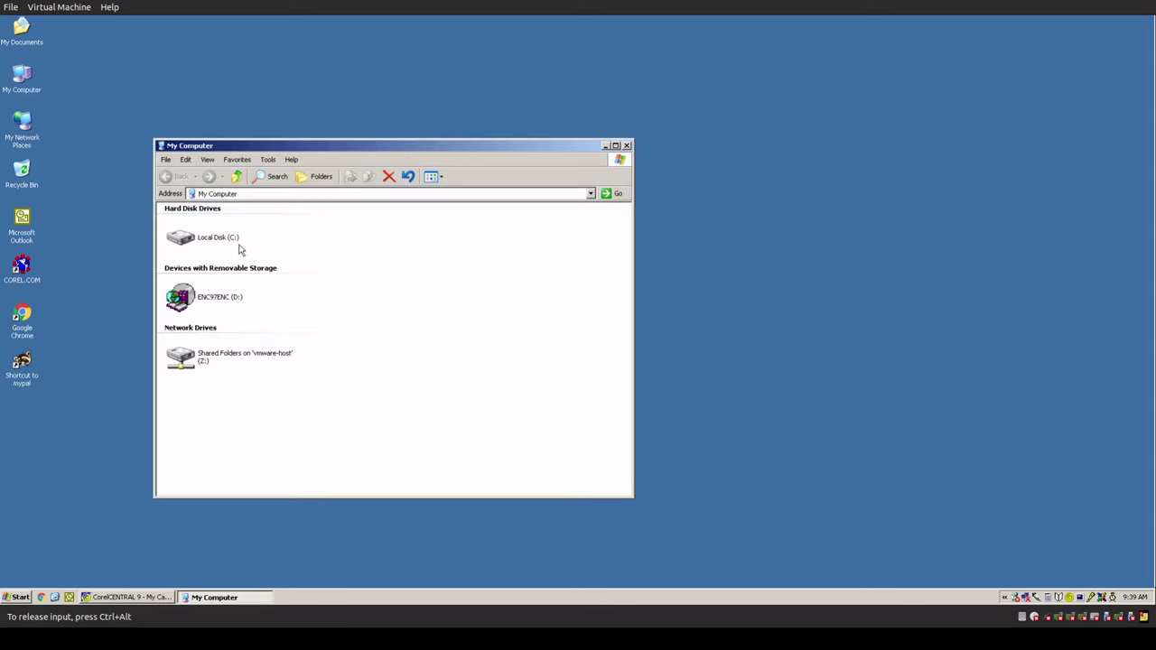
# Step: Open drive C:, go back up, review Local Disk (C:) used and free space, then close My Computer
pyautogui.doubleClick(218, 238)
pyautogui.click(237, 176)
pyautogui.rightClick(186, 237)
pyautogui.click(236, 354)
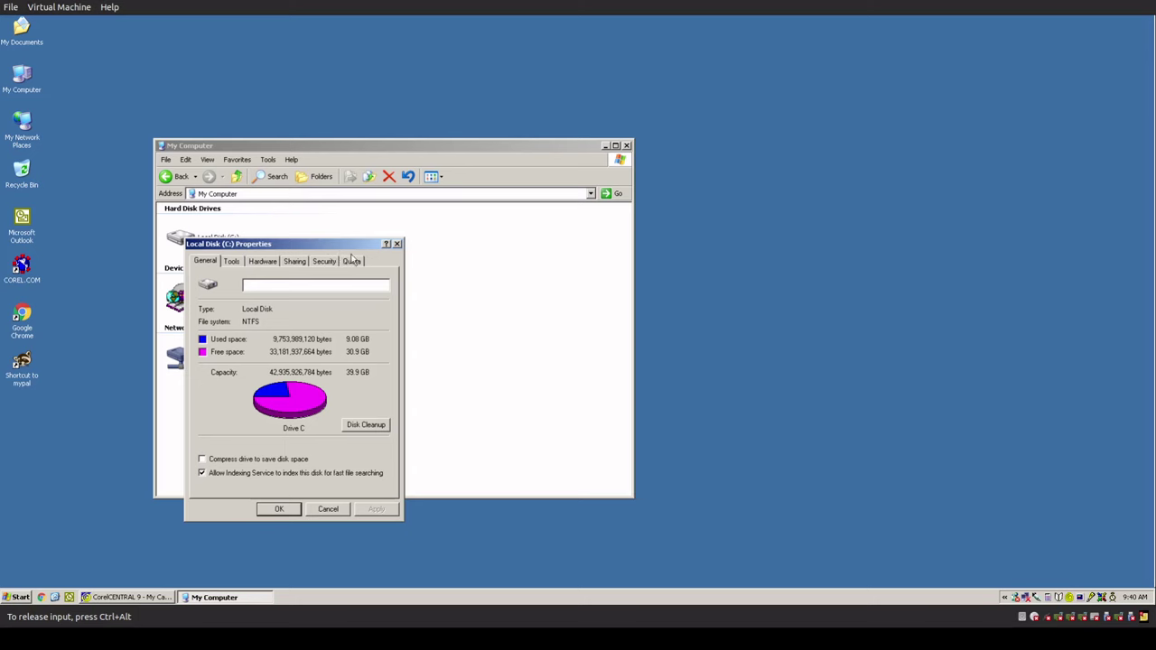
pyautogui.click(325, 510)
pyautogui.click(626, 145)
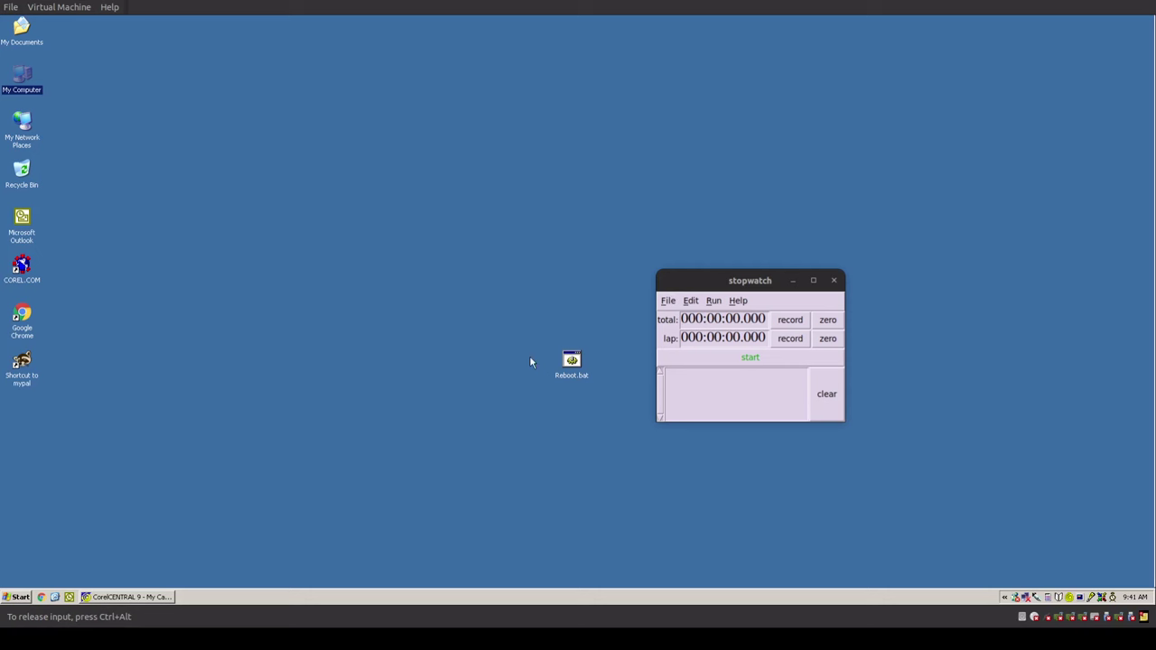
pyautogui.click(693, 284)
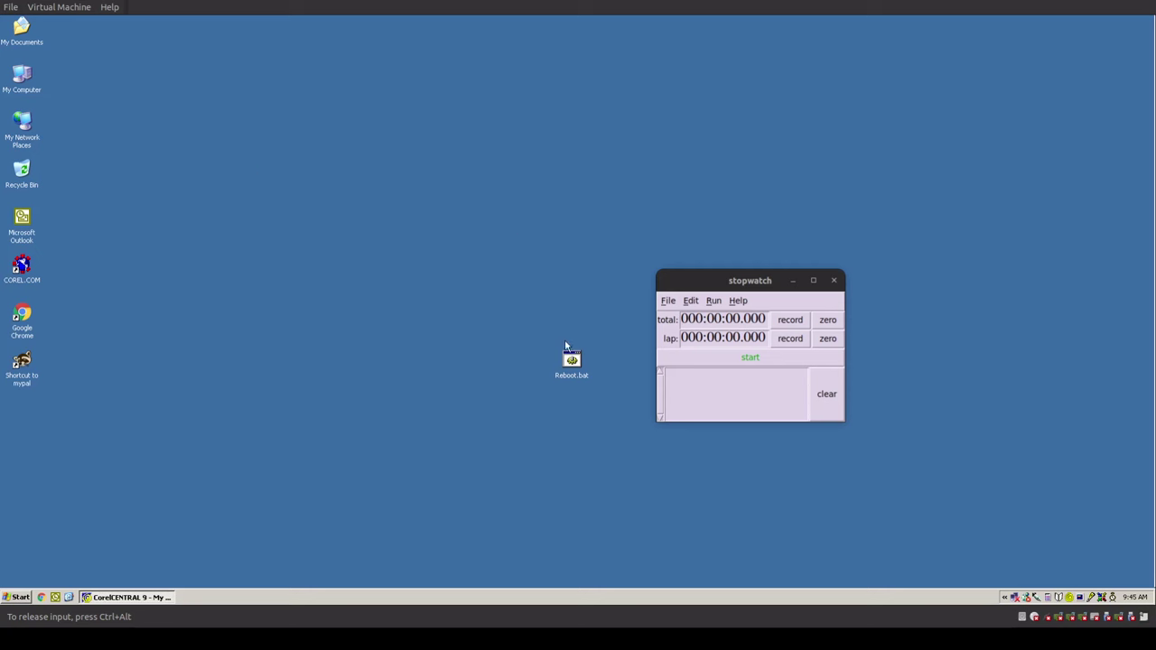
# Step: Run Reboot.bat from the desktop to restart the VM and start the stopwatch
pyautogui.moveTo(572, 362)
pyautogui.click(571, 361)
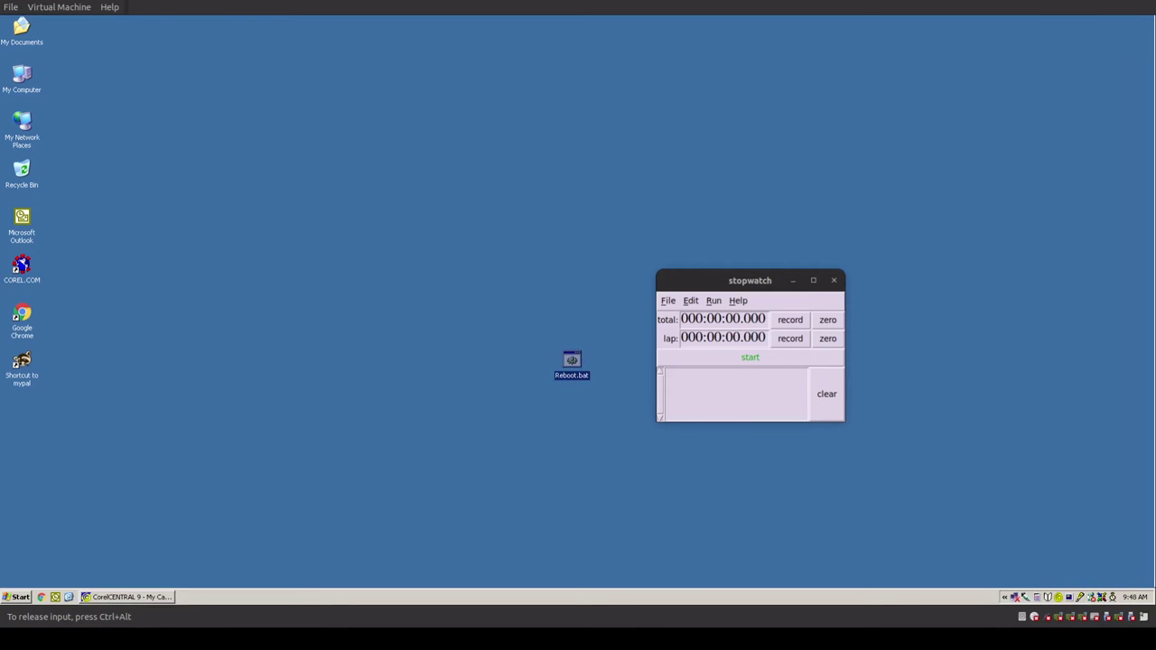
pyautogui.doubleClick(572, 361)
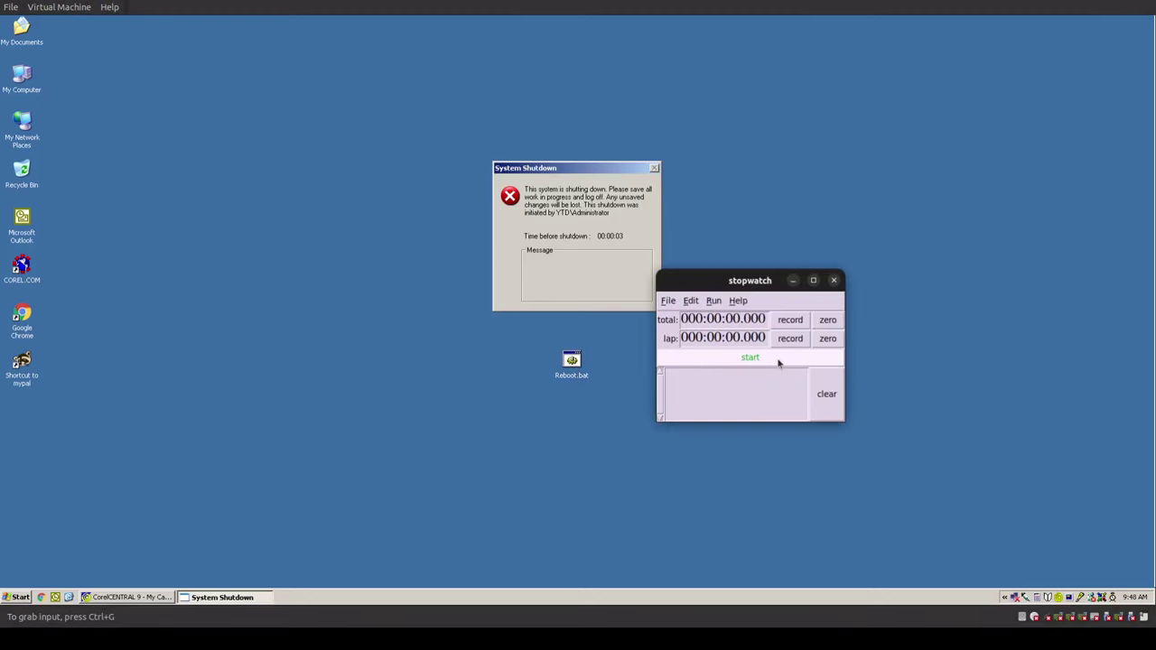
pyautogui.click(778, 363)
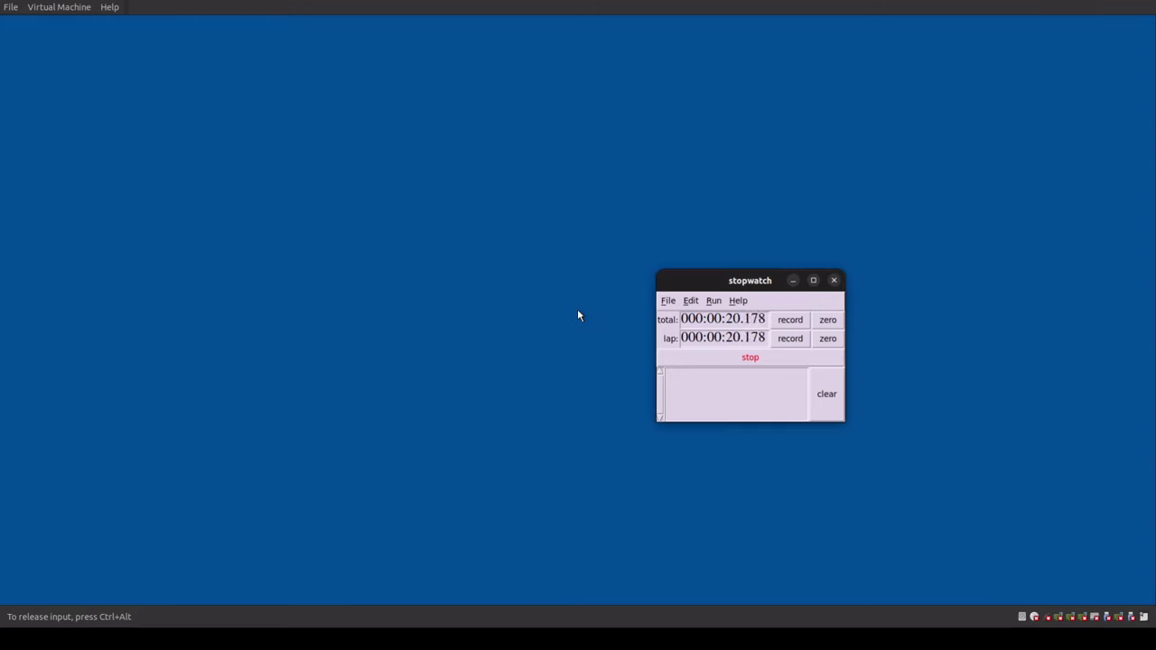
# Step: Log back on with Ctrl+Alt+Del and the account password, then stop the stopwatch at 35.6 seconds
pyautogui.click(883, 509)
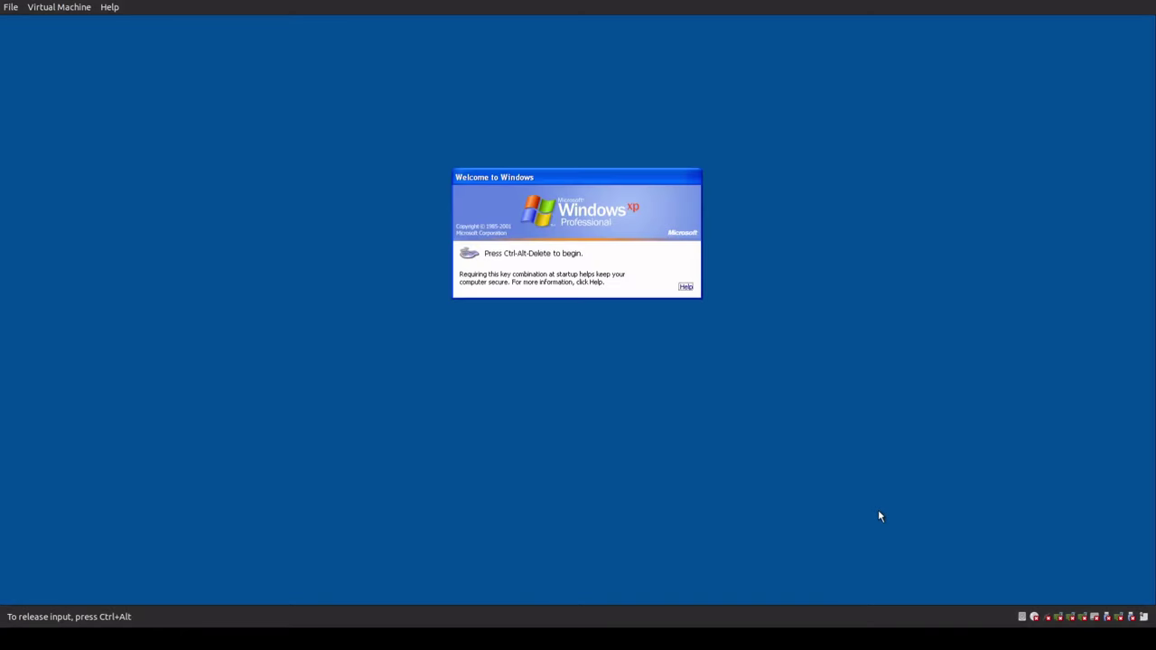
pyautogui.hotkey('ctrl', 'alt', 'Delete')
pyautogui.press('Return')
pyautogui.write('abc')
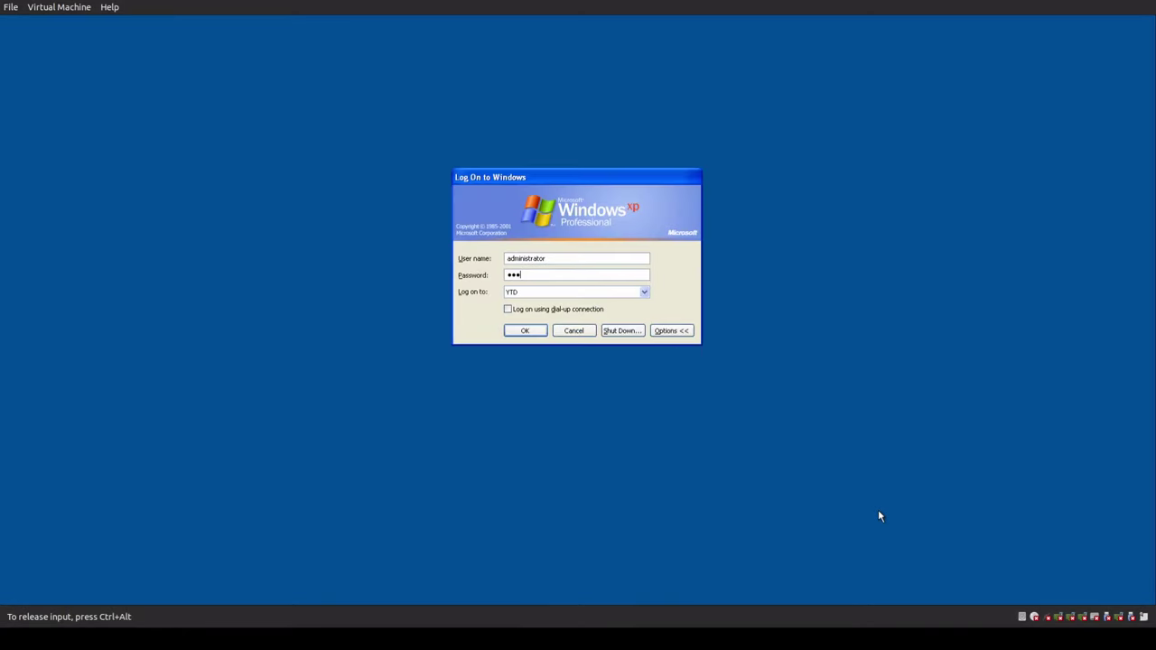
pyautogui.write('*******')
pyautogui.press('Return')
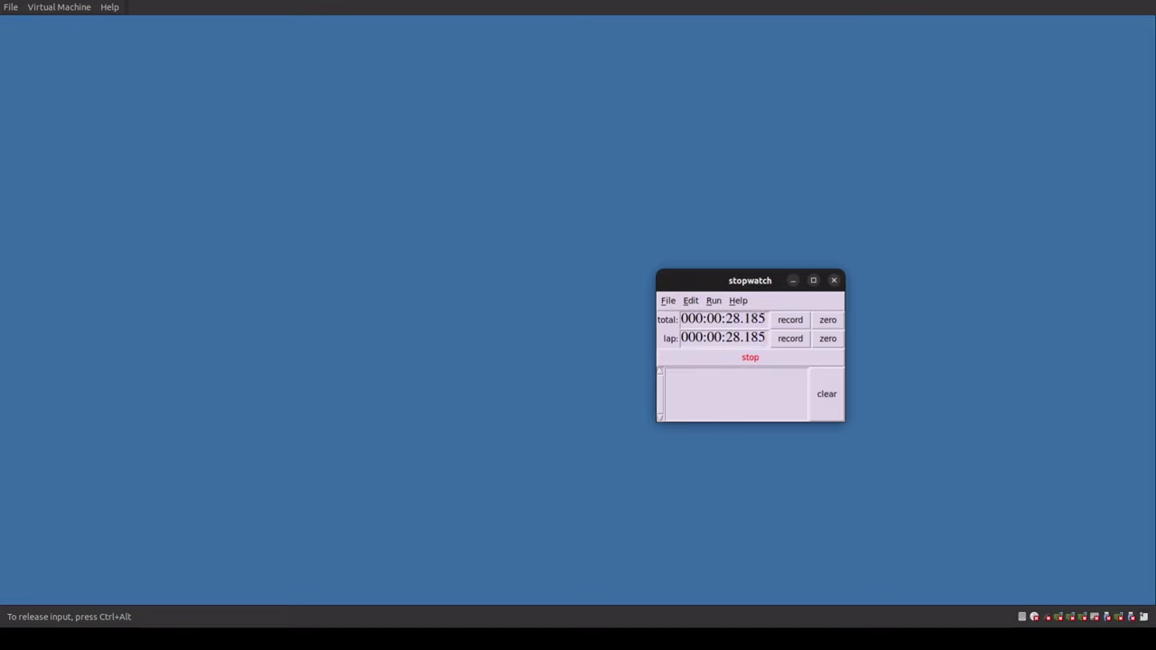
pyautogui.click(667, 362)
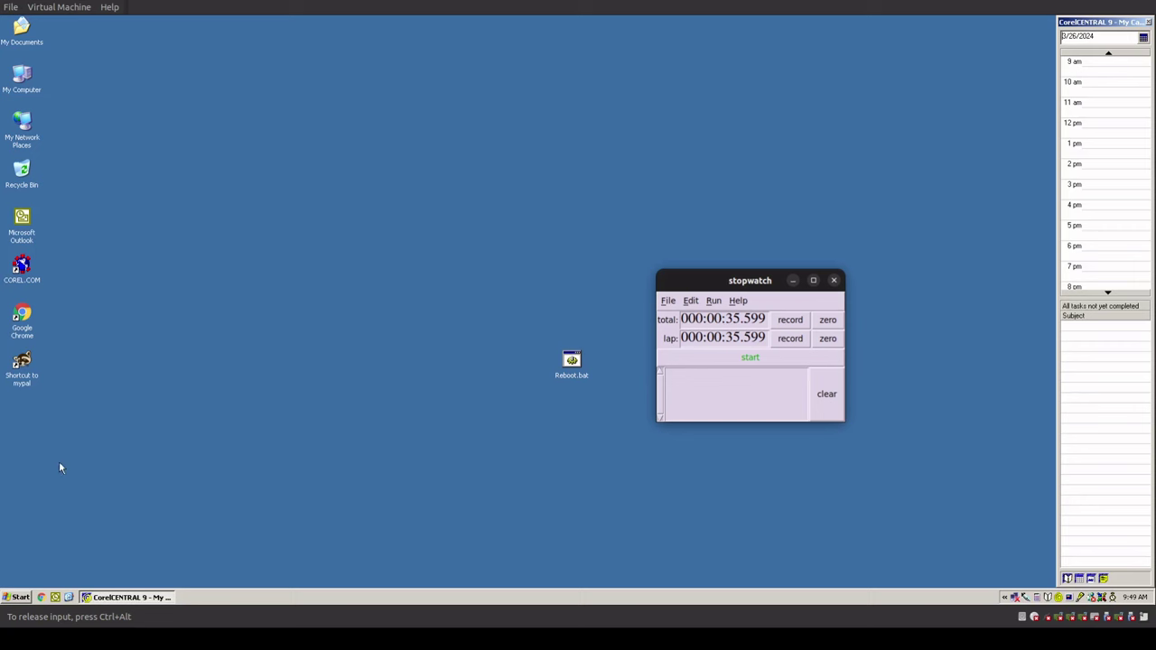
pyautogui.click(18, 597)
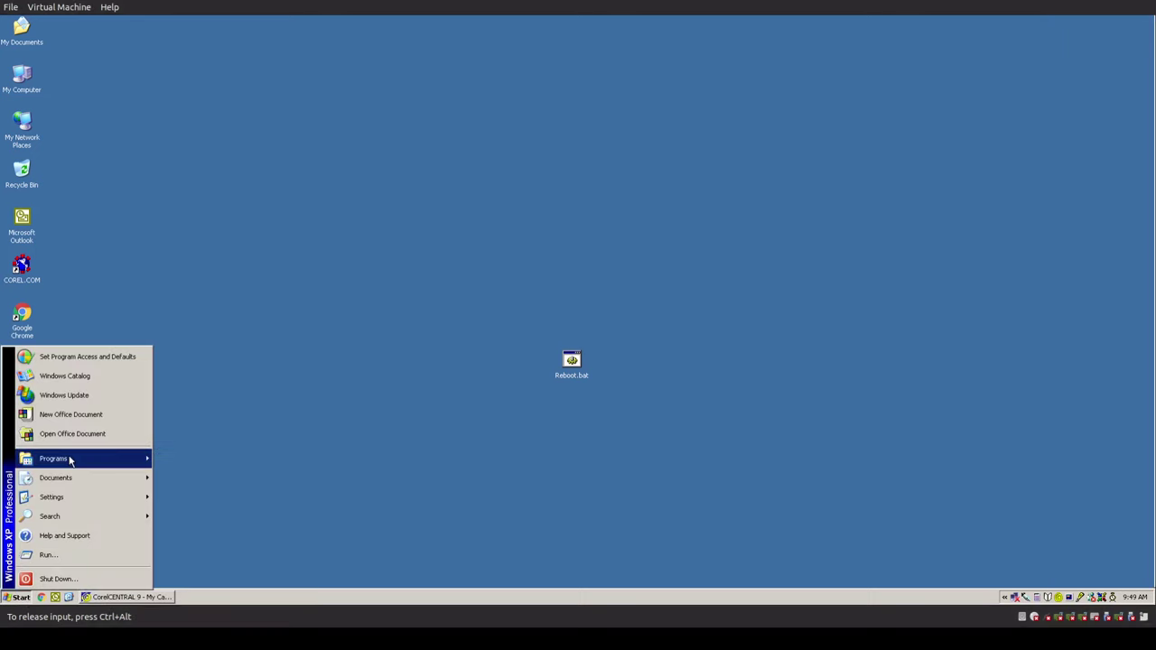
pyautogui.moveTo(70, 461)
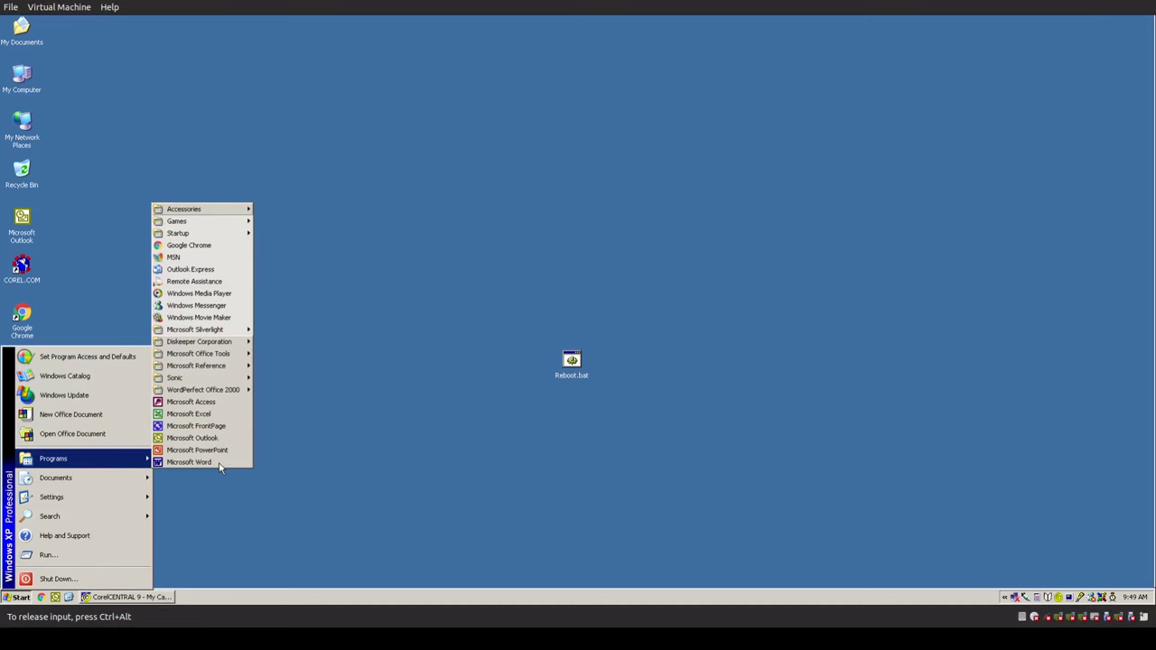
pyautogui.click(338, 504)
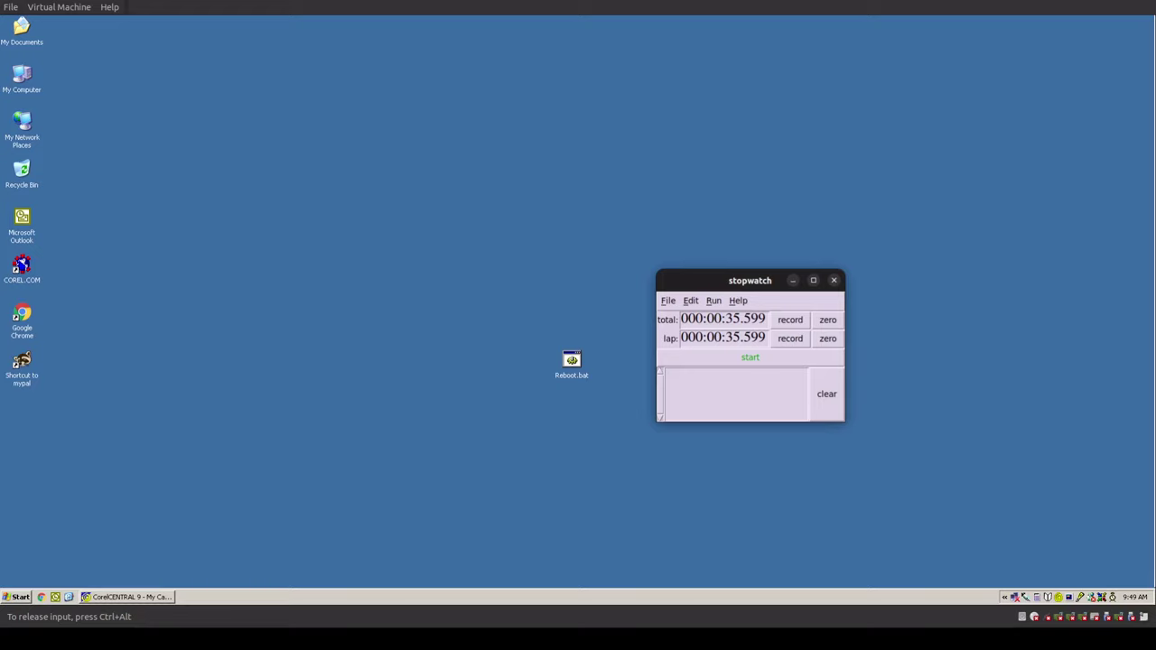
# Step: Hide the stopwatch window by clicking on the VM desktop
pyautogui.click(388, 309)
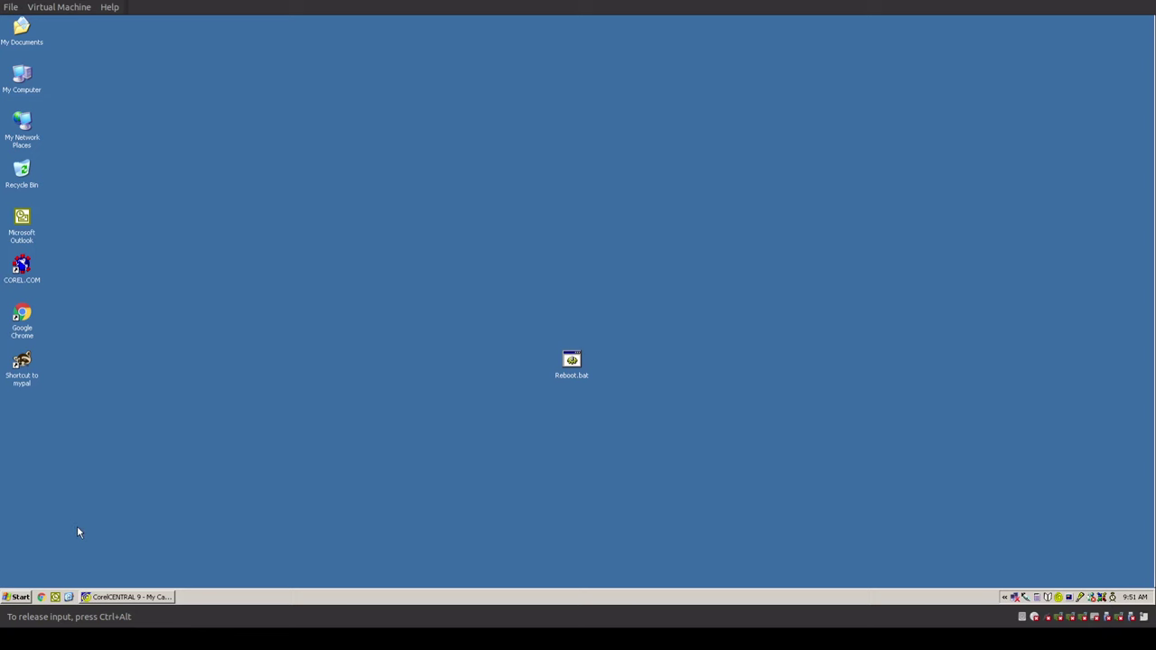
# Step: Open a Command Prompt via Run 'cmd' and analyze drive C: with 'defrag c: -a'
pyautogui.click(20, 597)
pyautogui.click(41, 555)
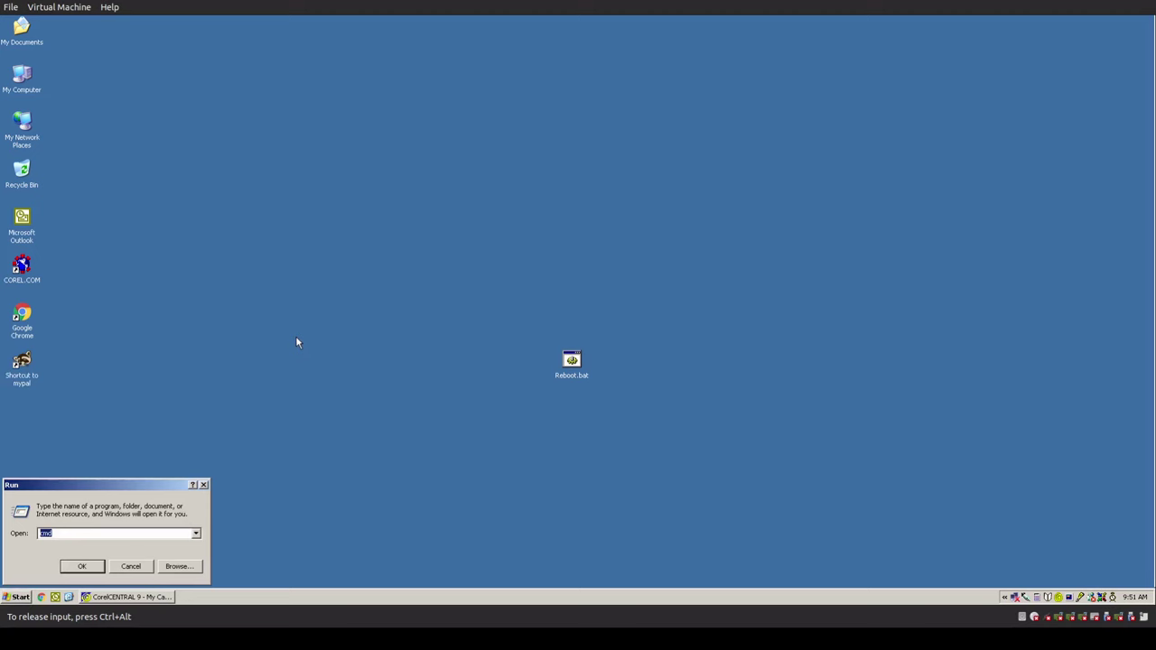
pyautogui.press('Return')
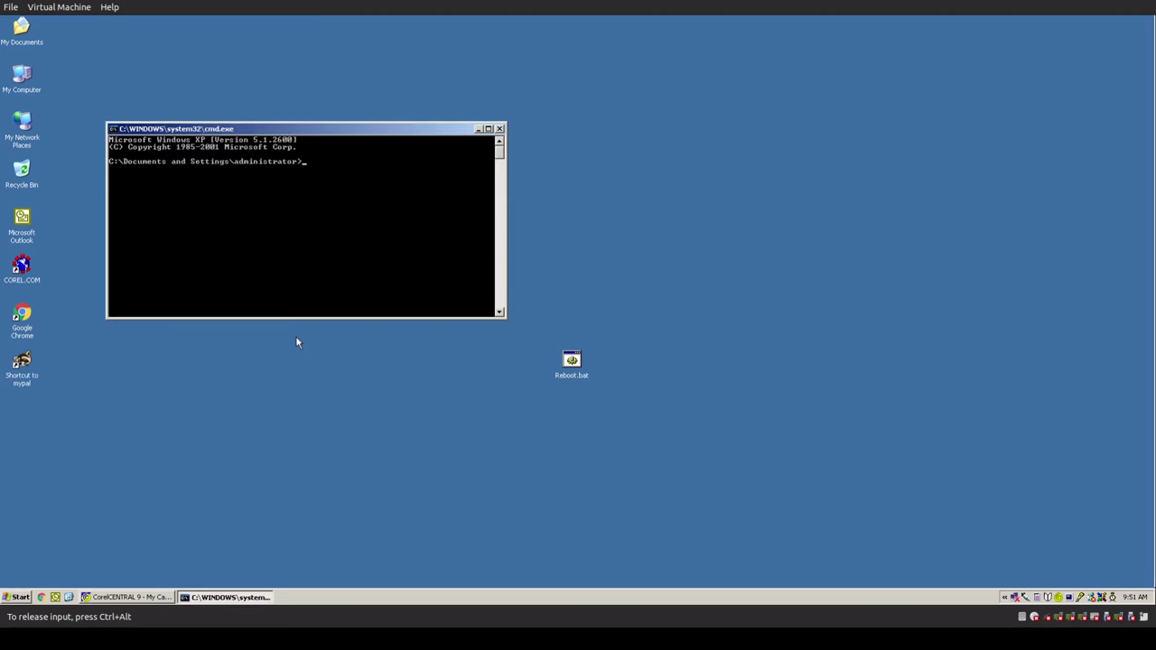
pyautogui.write('defrag c: -a')
pyautogui.press('Return')
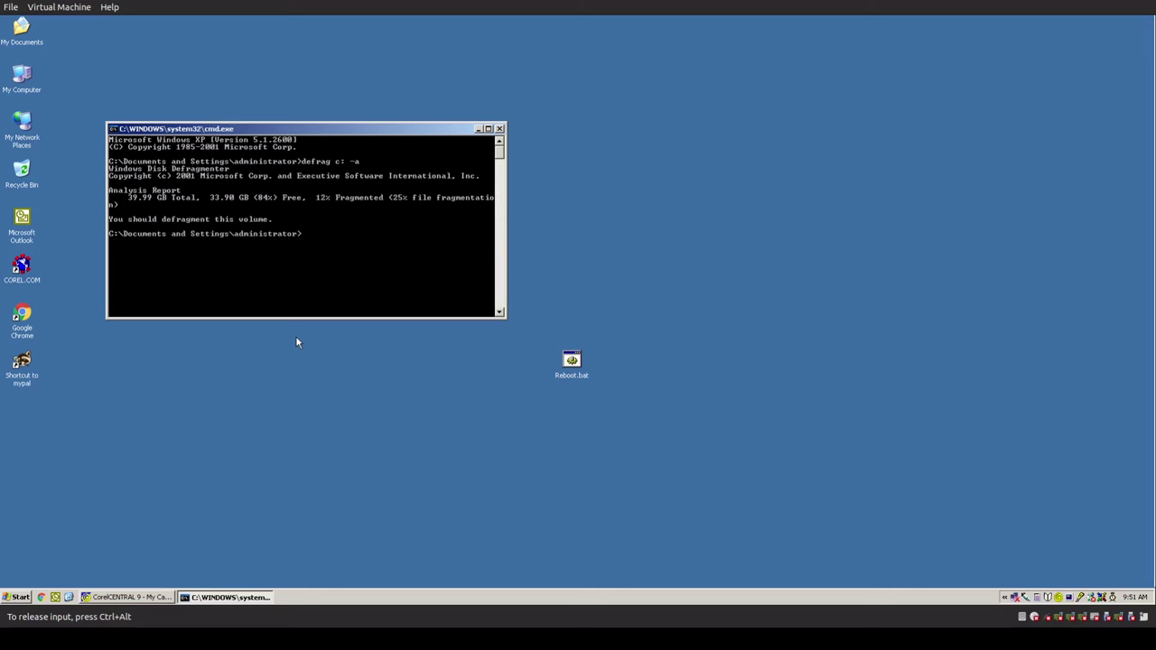
# Step: Run defrag on drive C: with the -b switch ('defrag c: -b')
pyautogui.press('Up')
pyautogui.press('BackSpace')
pyautogui.write('b')
pyautogui.press('Return')
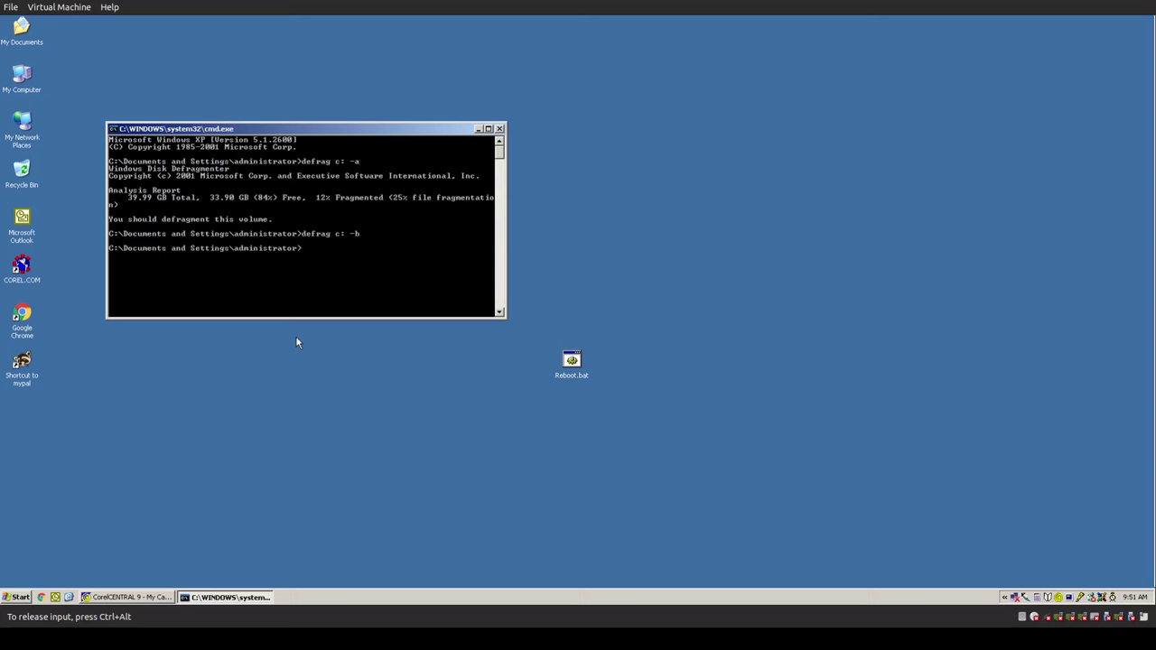
# Step: Rerun 'defrag c: -a' to get the report showing 12% fragmented
pyautogui.press('Up')
pyautogui.press('BackSpace')
pyautogui.write('ag c: -a')
pyautogui.press('Return')
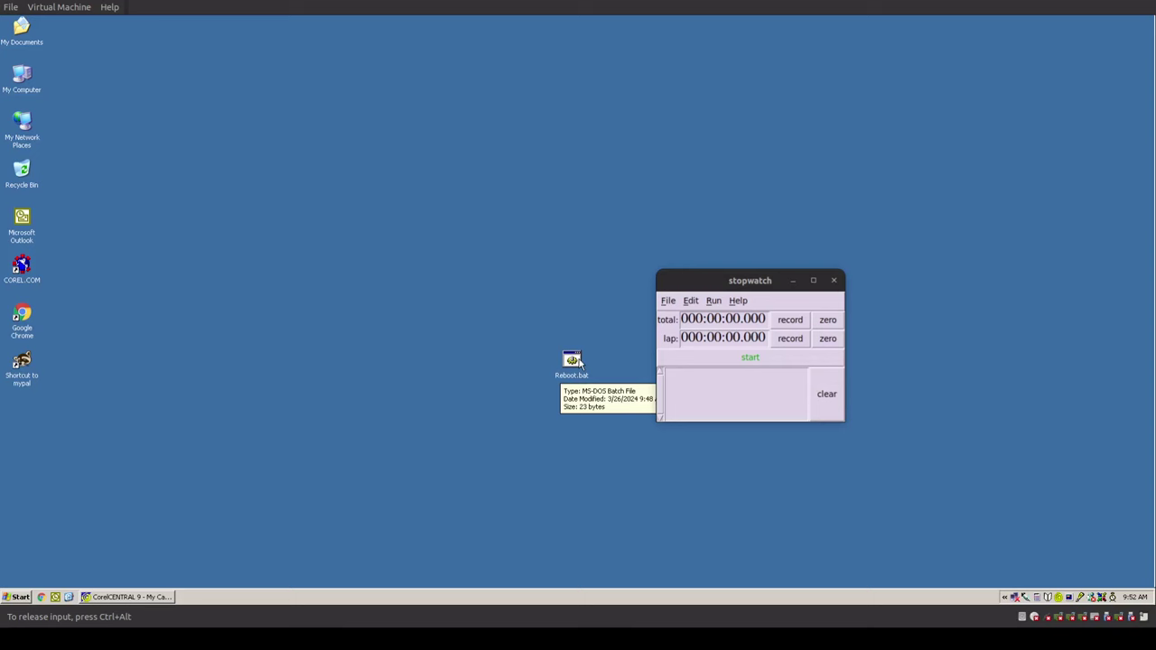
# Step: Run Reboot.bat, time the restart on the stopwatch, and log back on with the account password
pyautogui.doubleClick(571, 361)
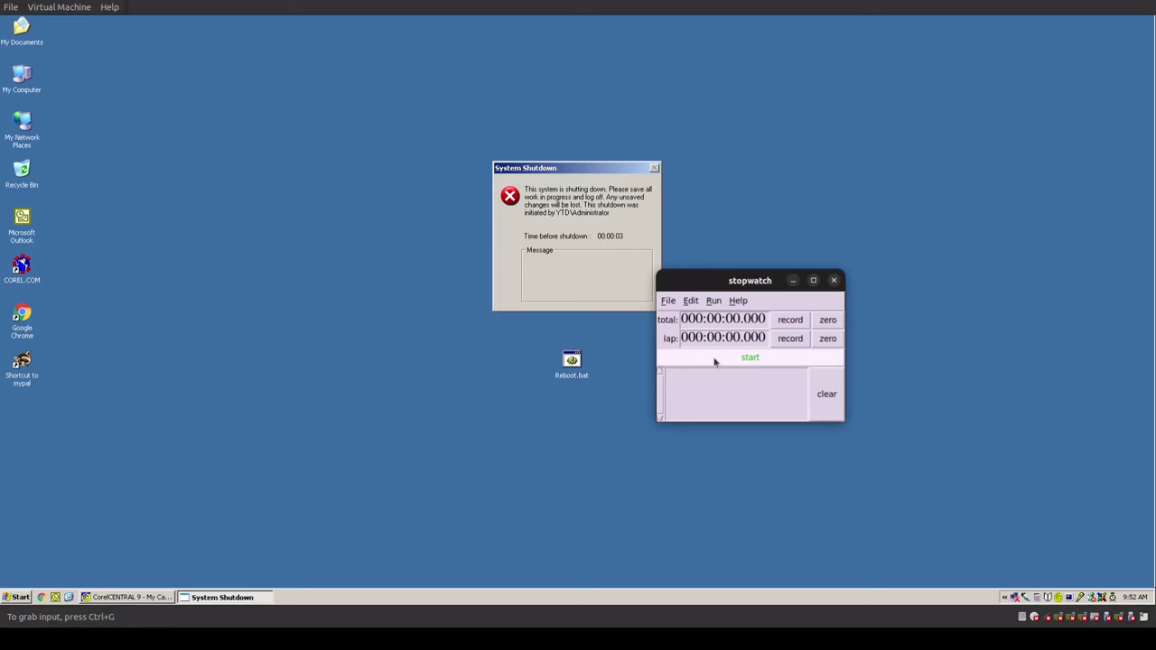
pyautogui.click(713, 361)
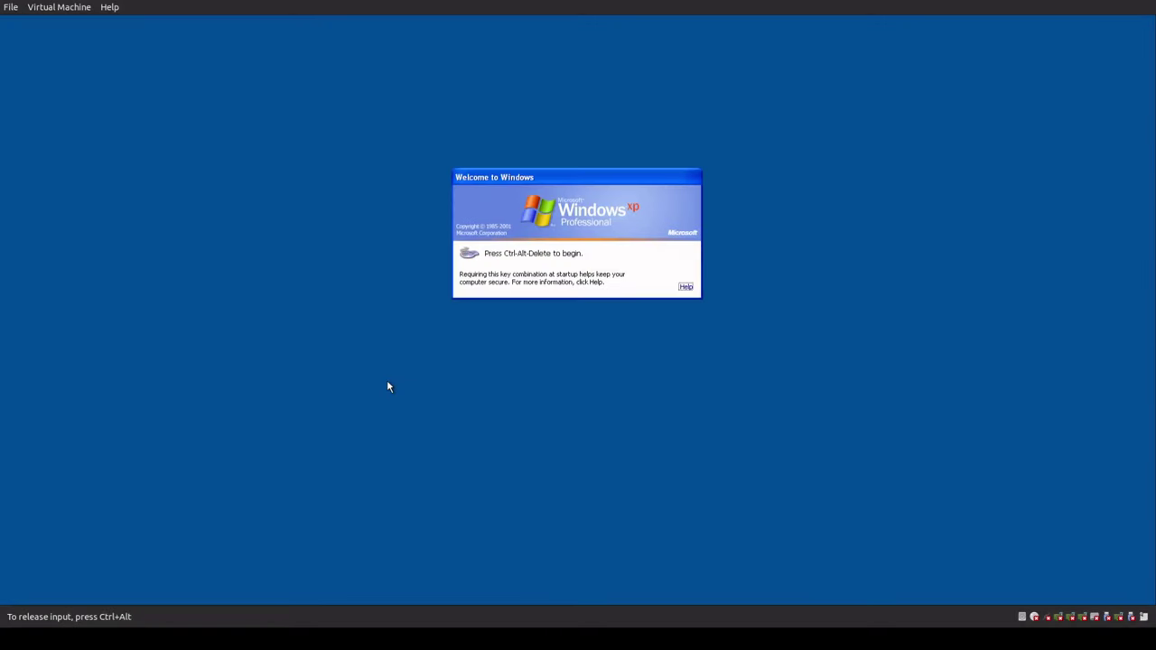
pyautogui.hotkey('ctrl', 'alt', 'Delete')
pyautogui.press('Return')
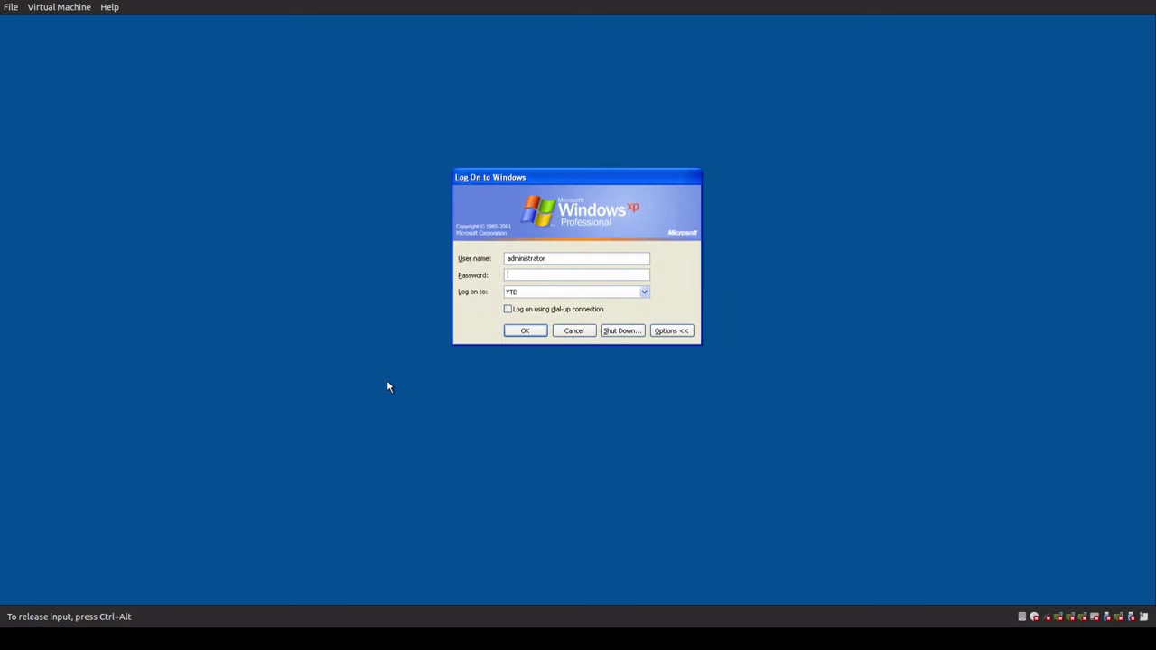
pyautogui.write('**********')
pyautogui.press('Return')
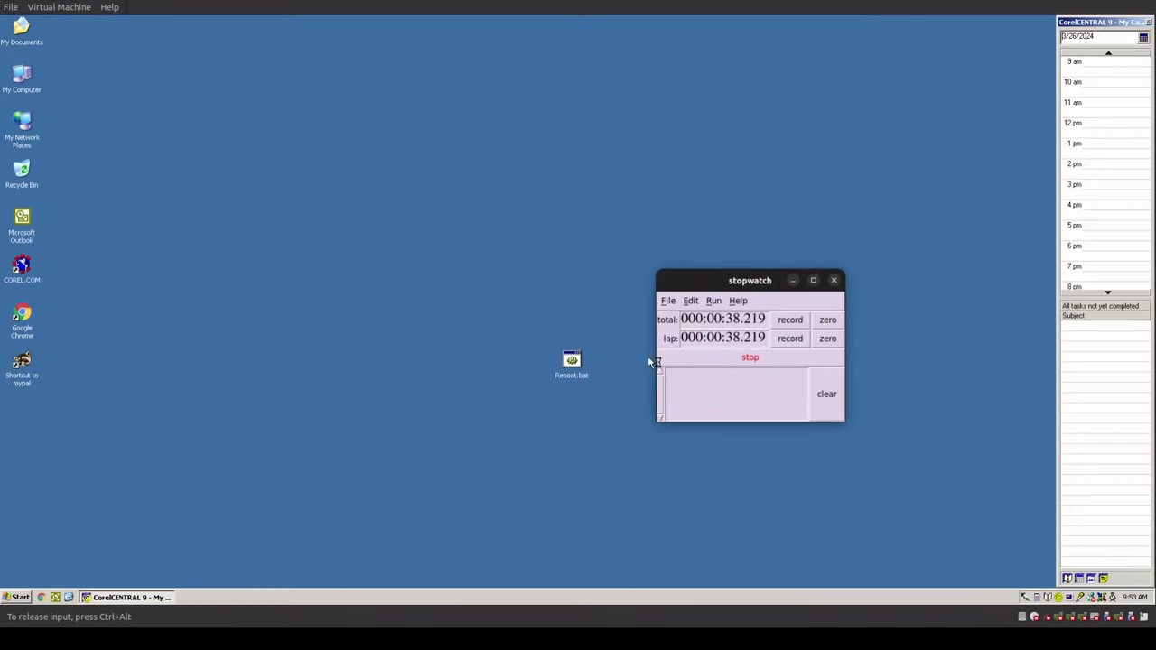
# Step: Stop the reboot timer at 40.487 seconds and return input control to the VM
pyautogui.press('space')
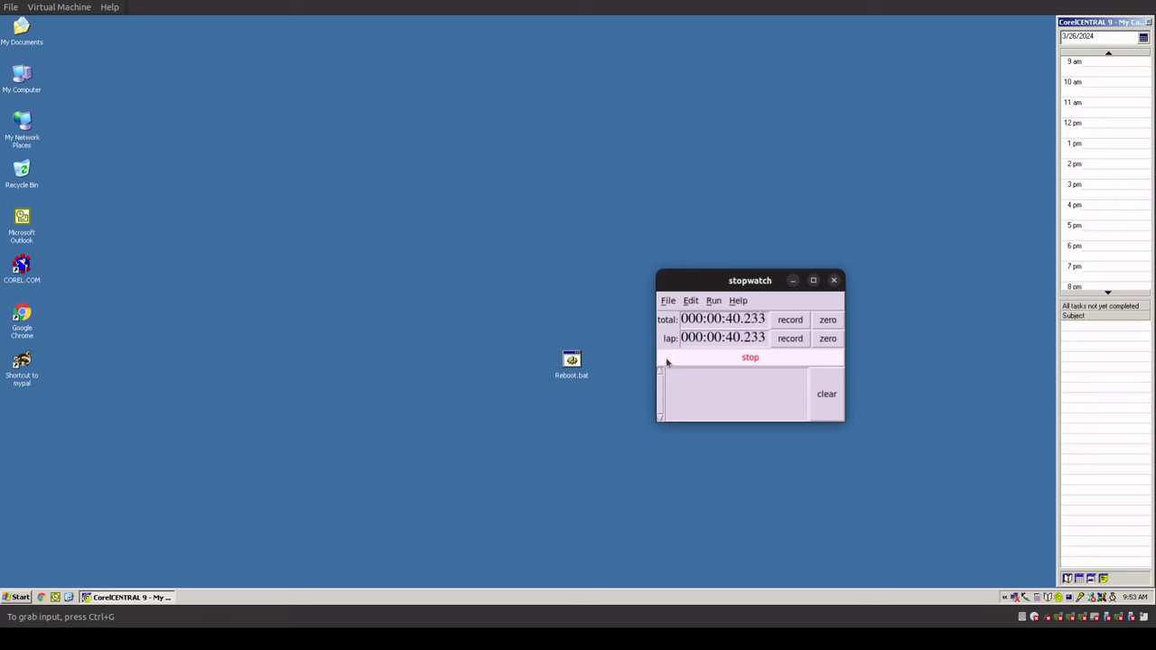
pyautogui.click(619, 359)
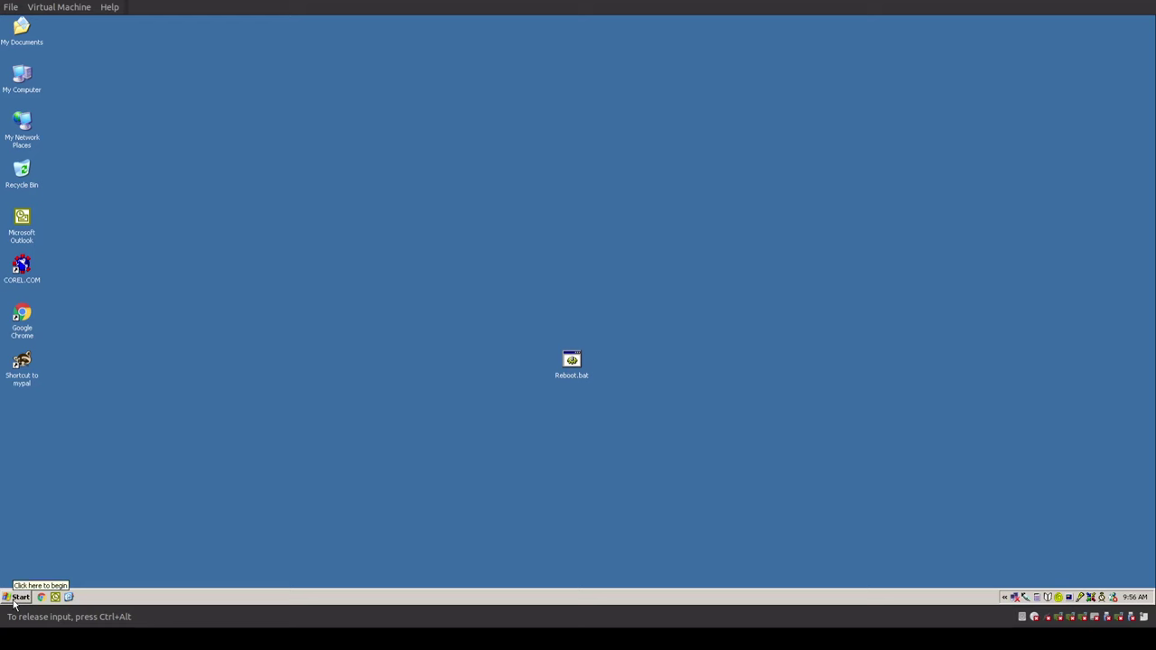
# Step: Start Diskeeper from Programs > Diskeeper Corporation and run Analyze on drive C:
pyautogui.click(18, 597)
pyautogui.moveTo(79, 459)
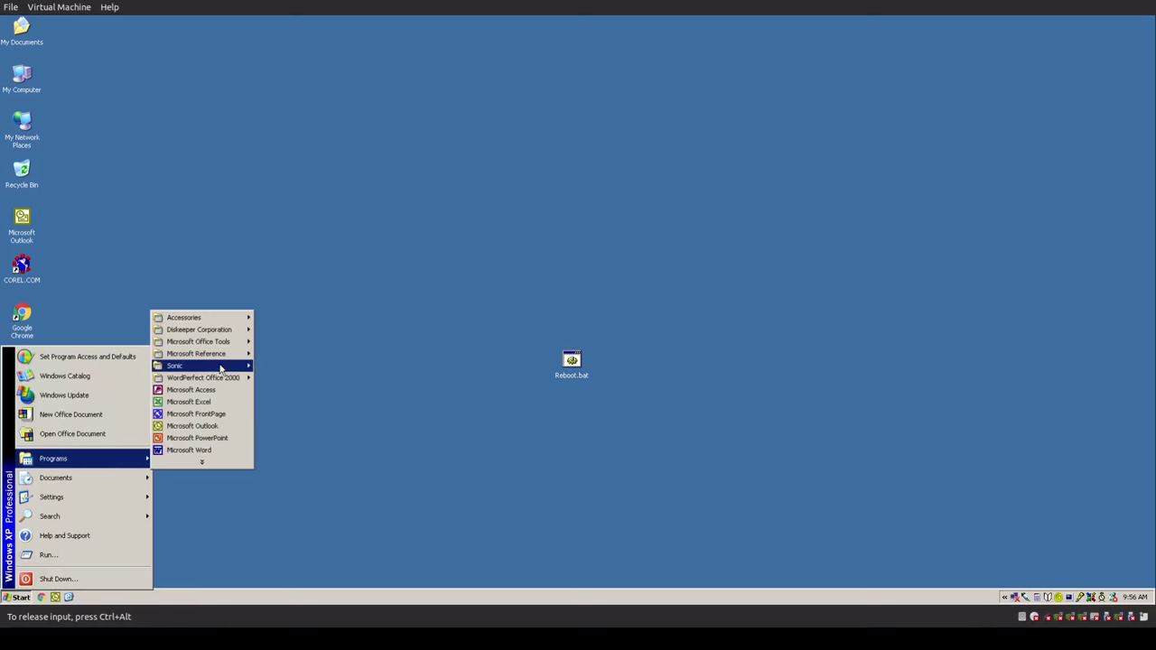
pyautogui.moveTo(213, 330)
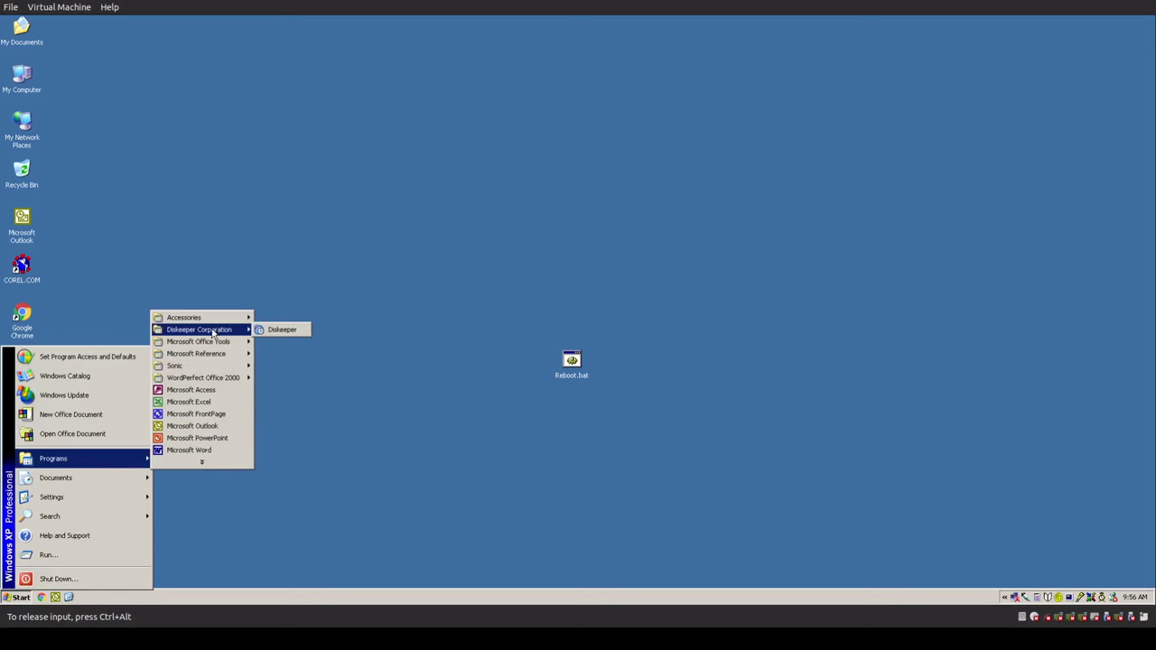
pyautogui.click(283, 330)
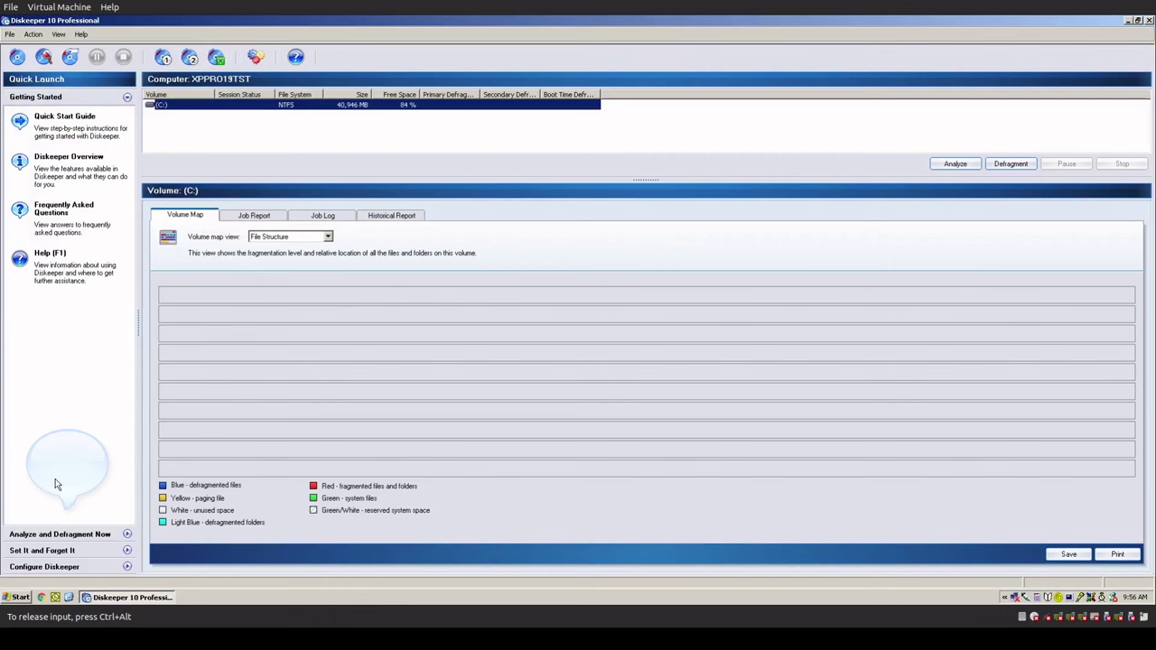
pyautogui.click(60, 534)
pyautogui.click(50, 328)
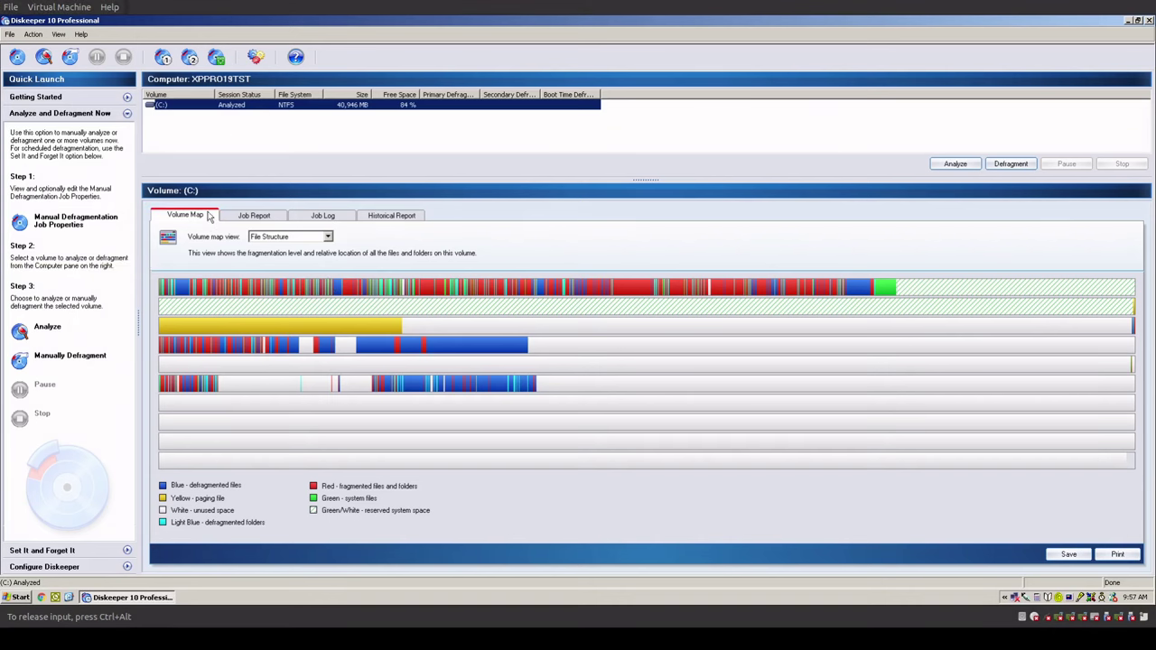
# Step: Defragment drive C: from its volume row's context menu
pyautogui.rightClick(218, 108)
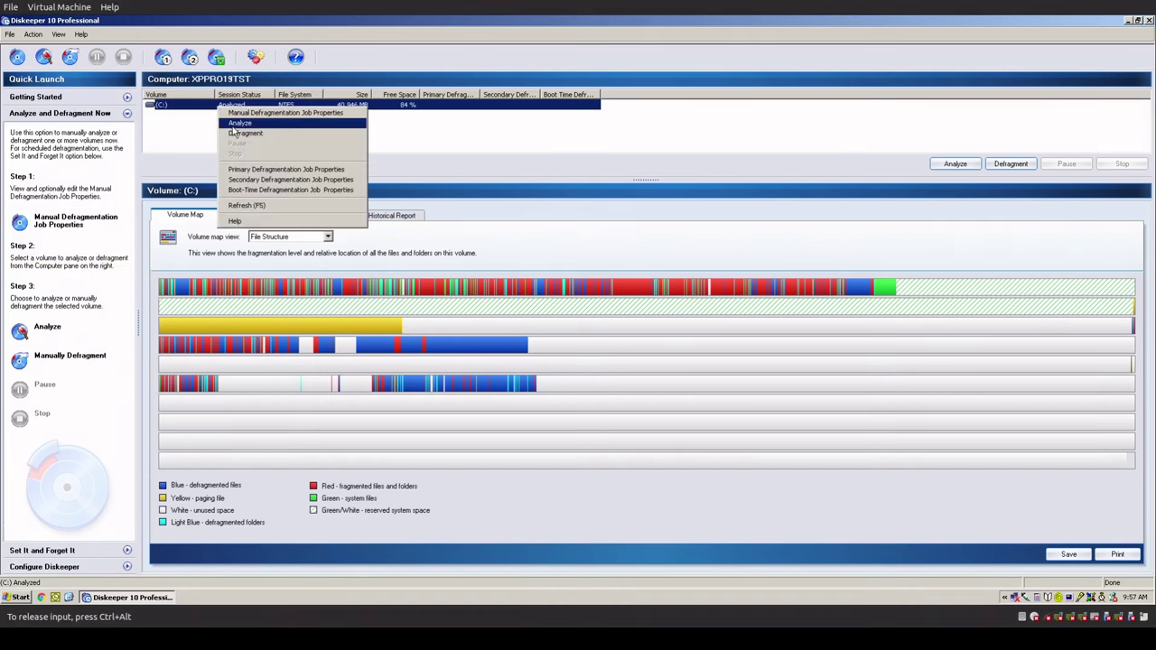
pyautogui.click(237, 133)
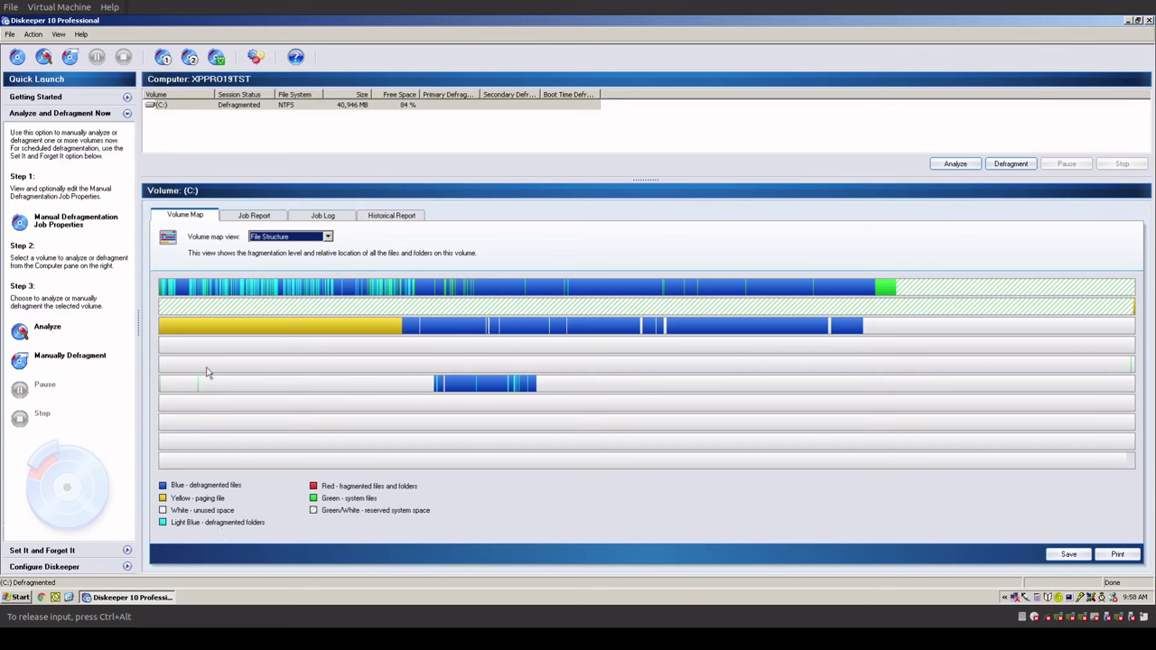
# Step: Show the volume map by file performance and view the defrag job report
pyautogui.click(286, 236)
pyautogui.click(280, 256)
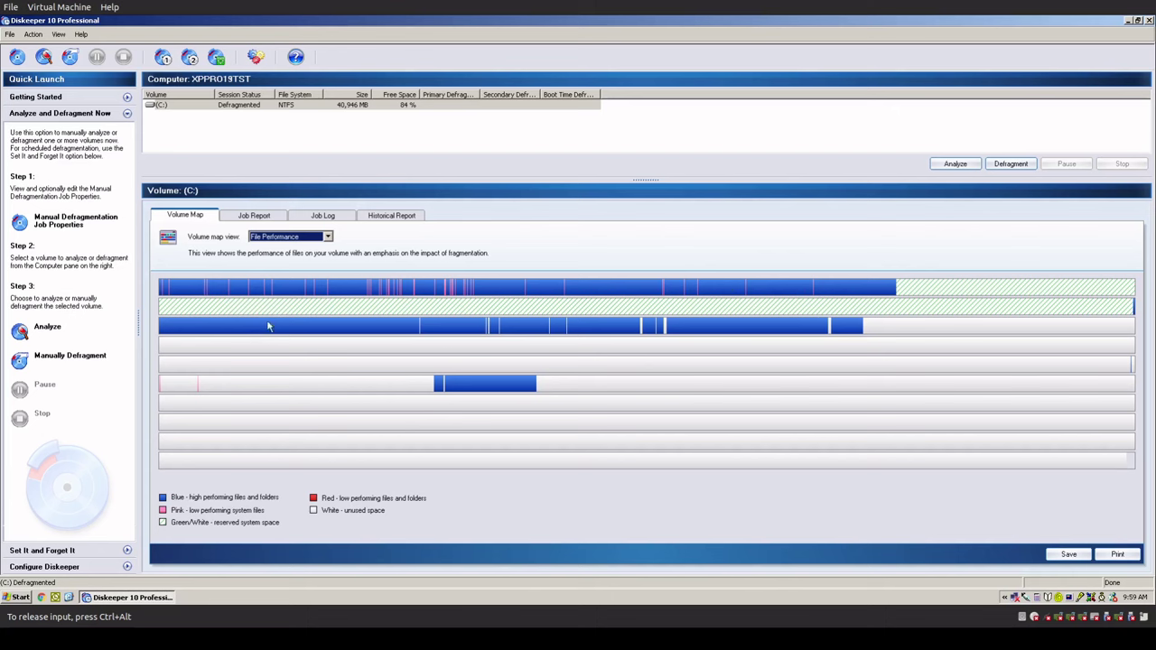
pyautogui.click(273, 220)
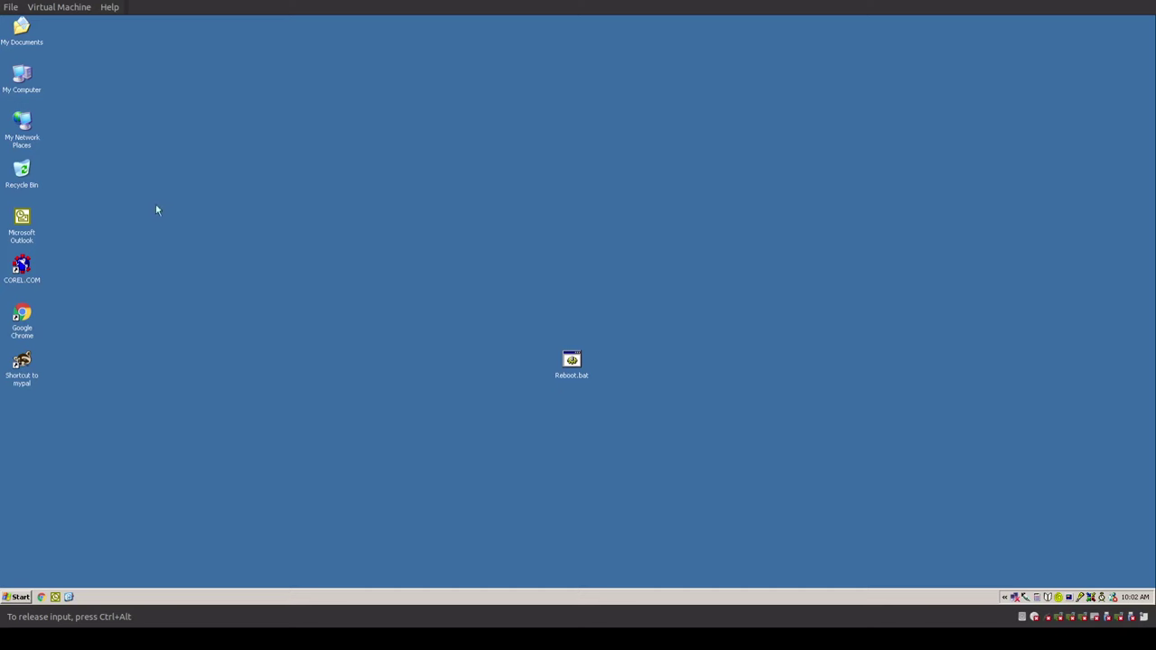
# Step: Review My Computer's system properties, then cancel without changing anything
pyautogui.rightClick(35, 76)
pyautogui.click(79, 186)
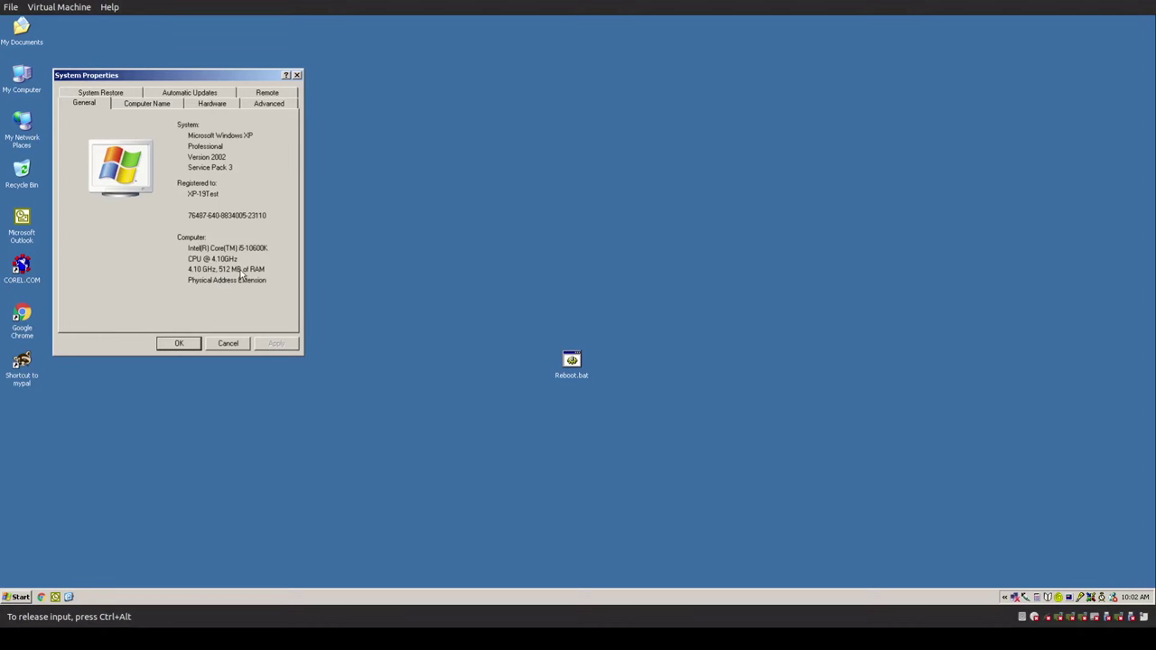
pyautogui.click(222, 343)
pyautogui.rightClick(290, 597)
pyautogui.click(316, 560)
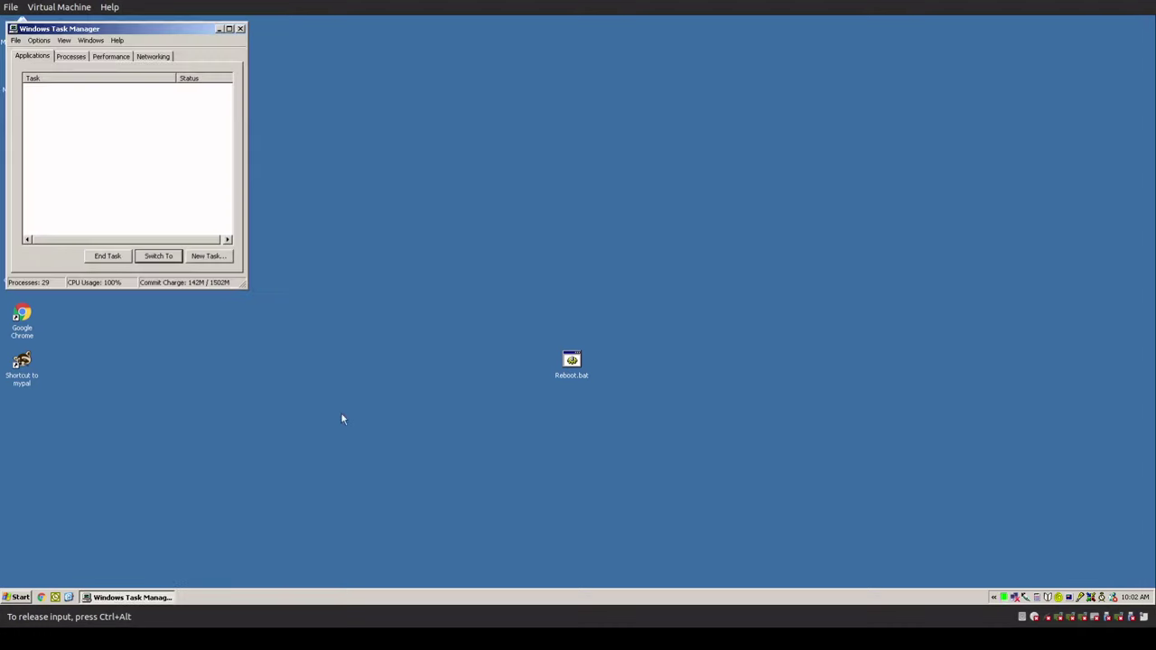
pyautogui.click(124, 59)
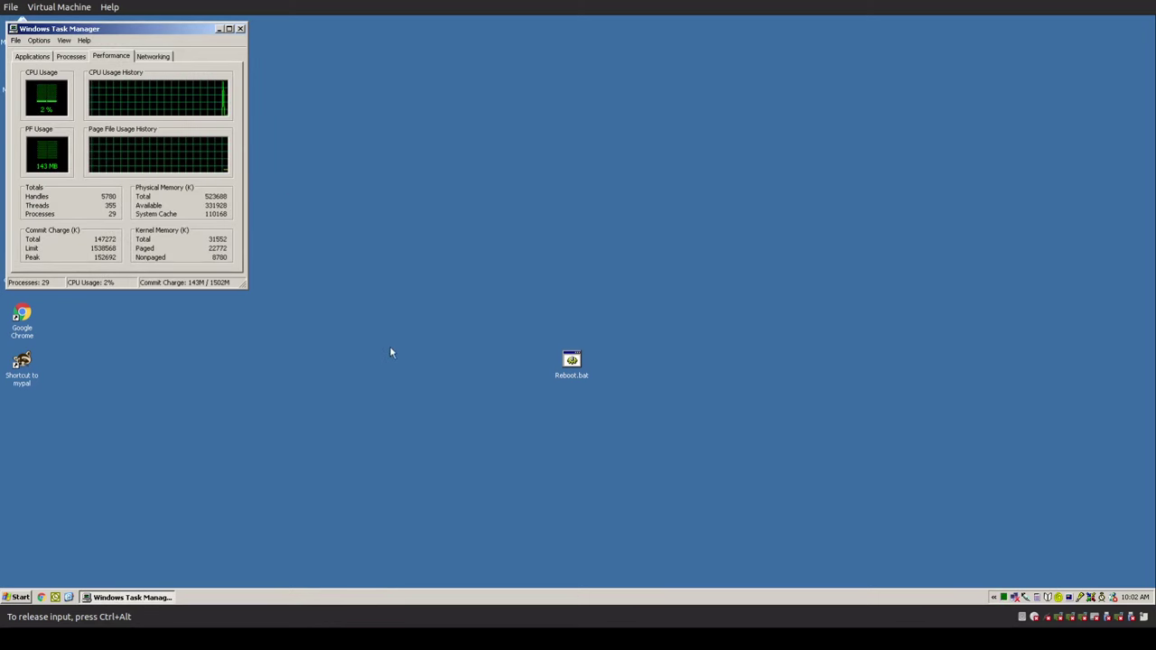
pyautogui.click(241, 30)
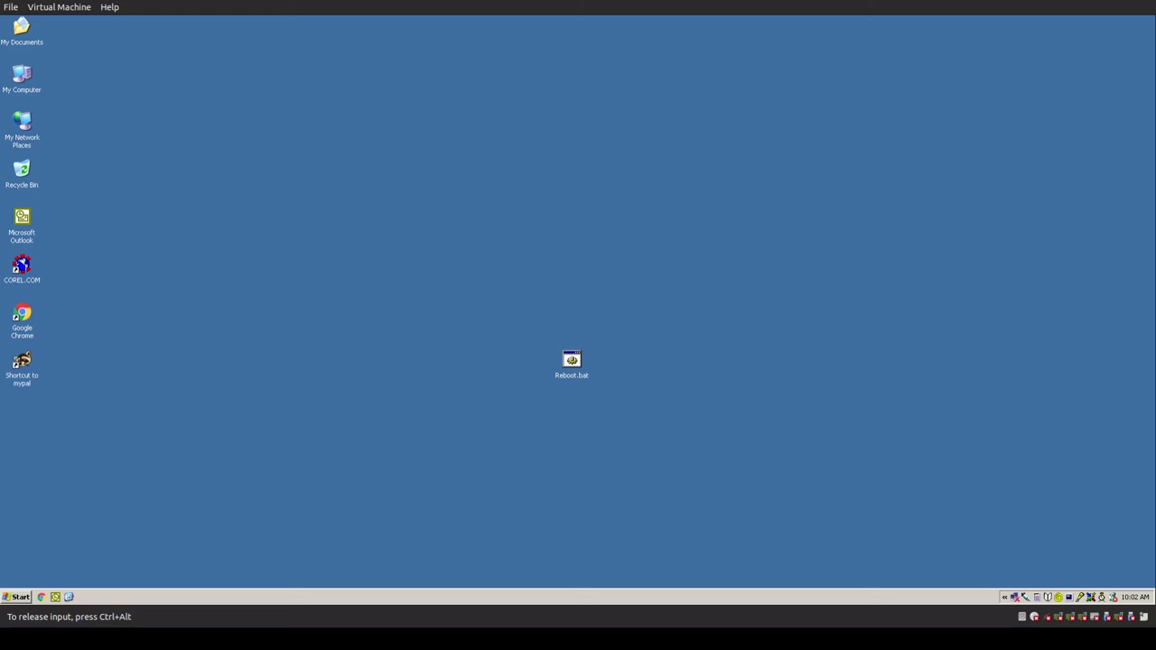
# Step: Reboot with Reboot.bat, log back on with the account password, and time the restart with the stopwatch
pyautogui.doubleClick(570, 366)
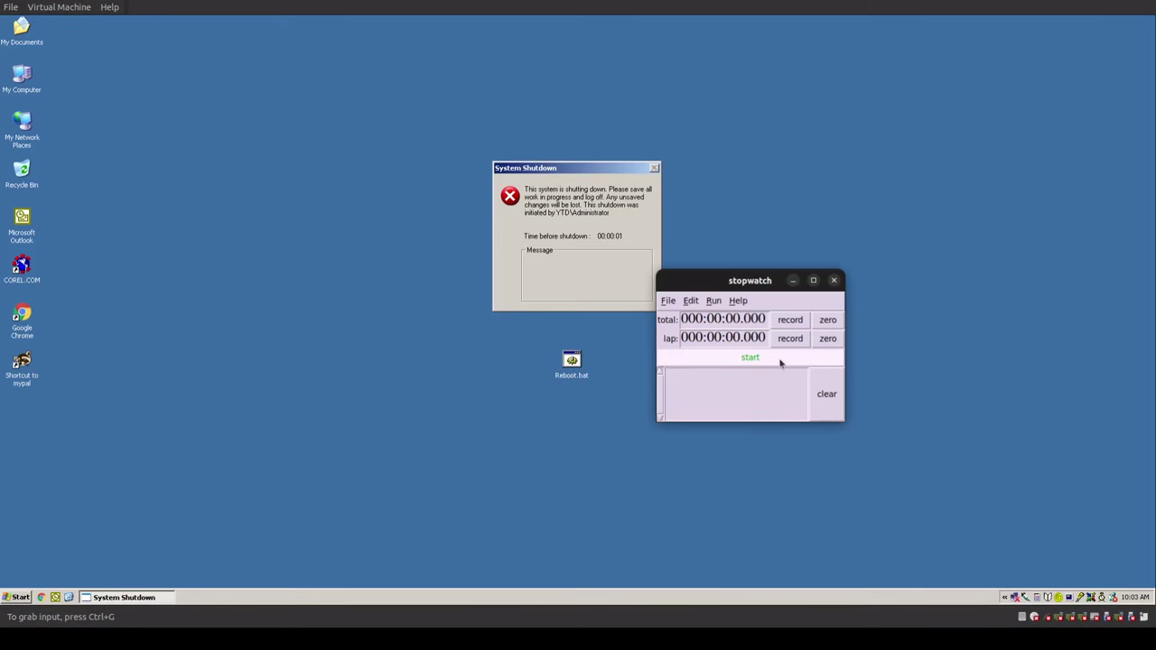
pyautogui.click(780, 363)
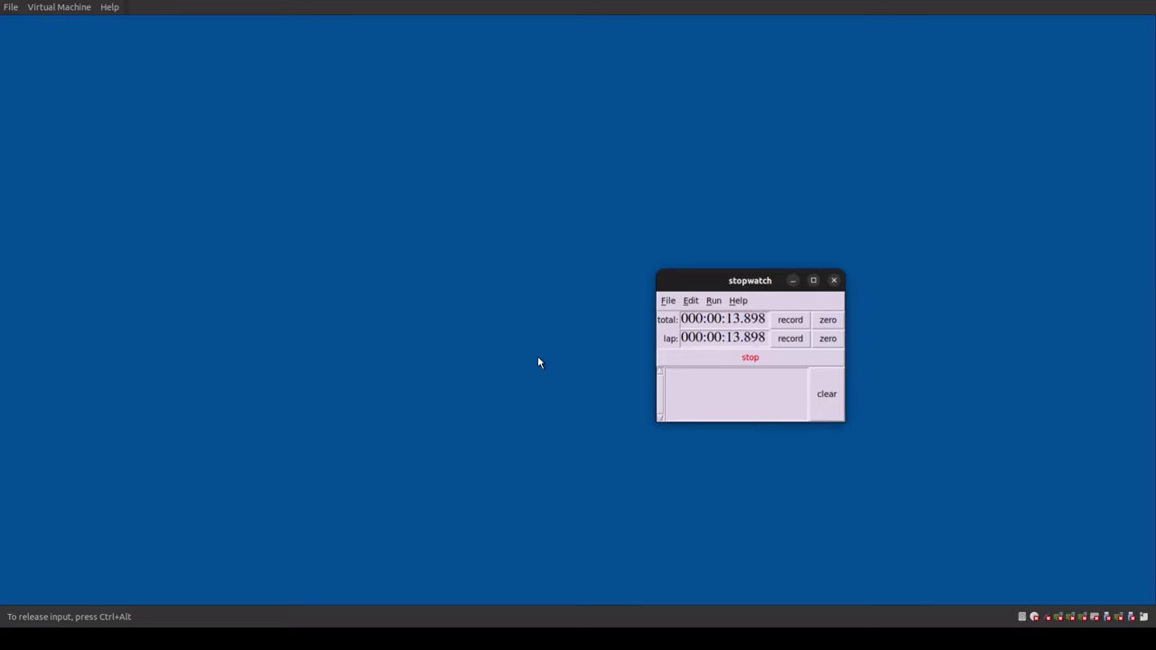
pyautogui.hotkey('ctrl', 'alt', 'Delete')
pyautogui.press('Return')
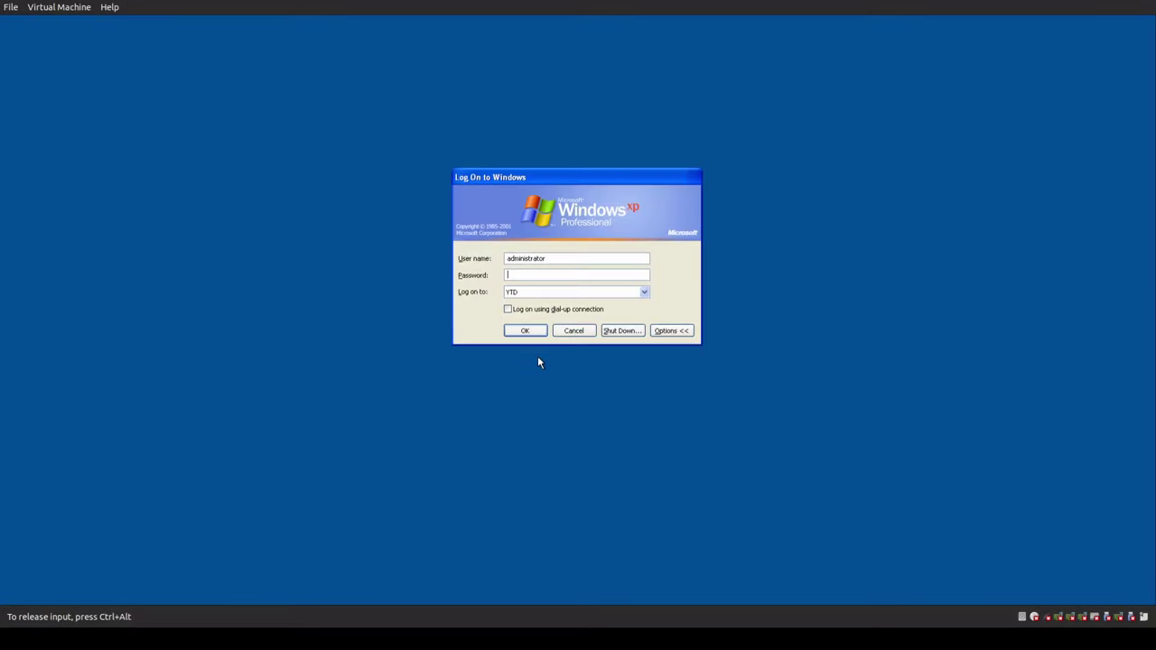
pyautogui.write('password')
pyautogui.press('Return')
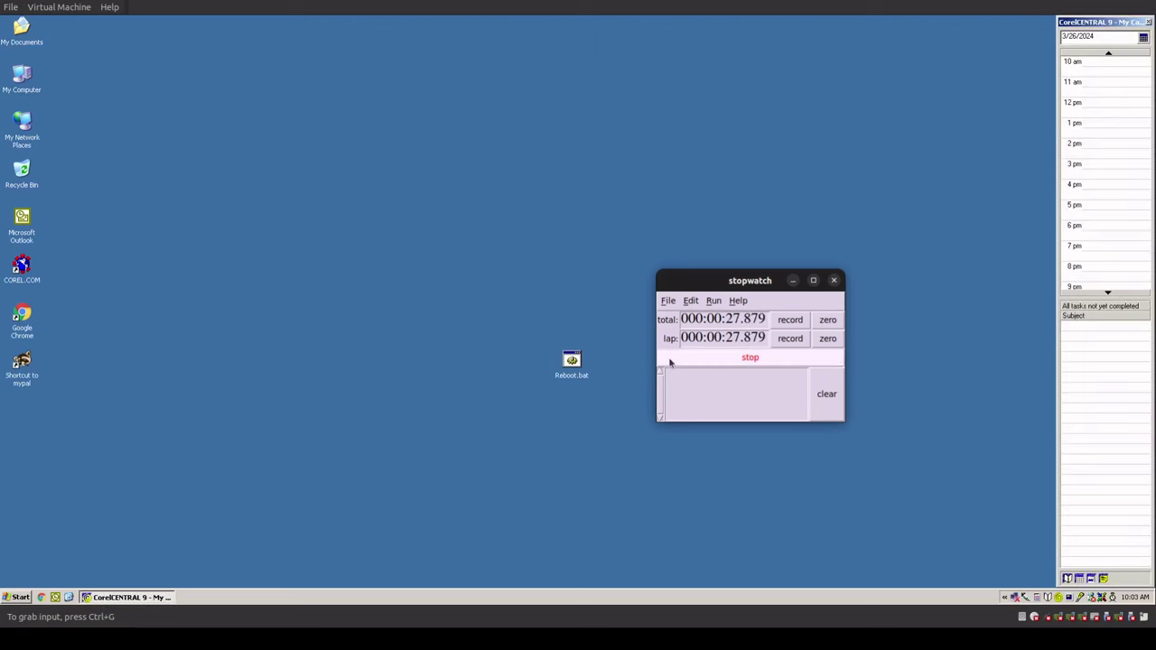
pyautogui.click(670, 362)
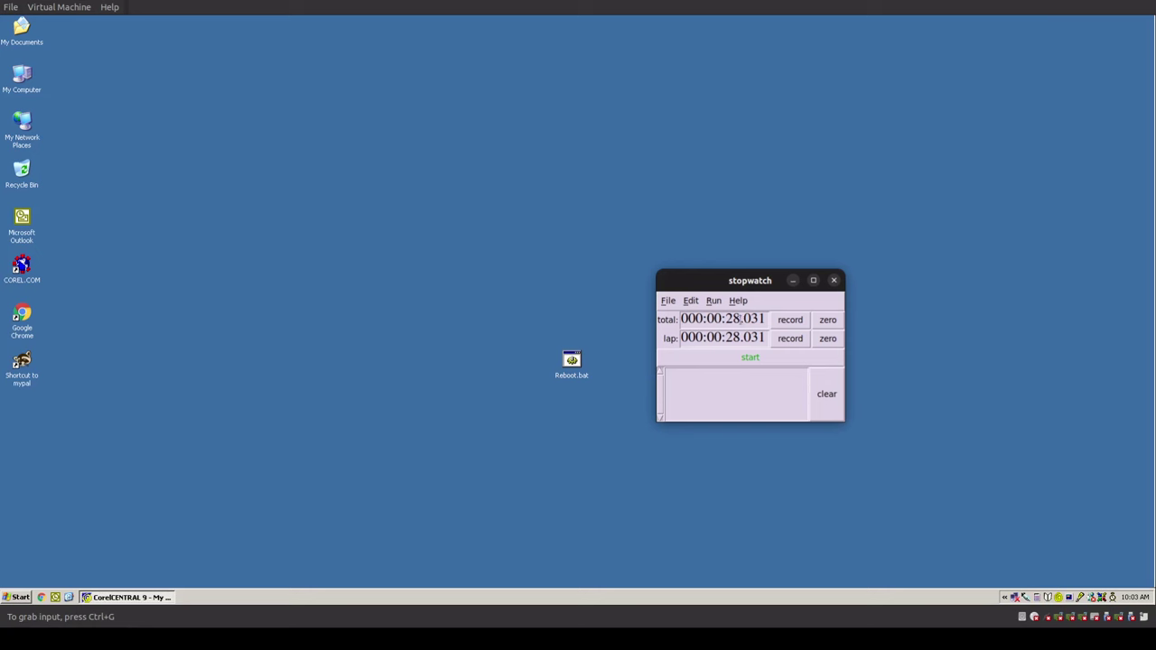
pyautogui.click(378, 281)
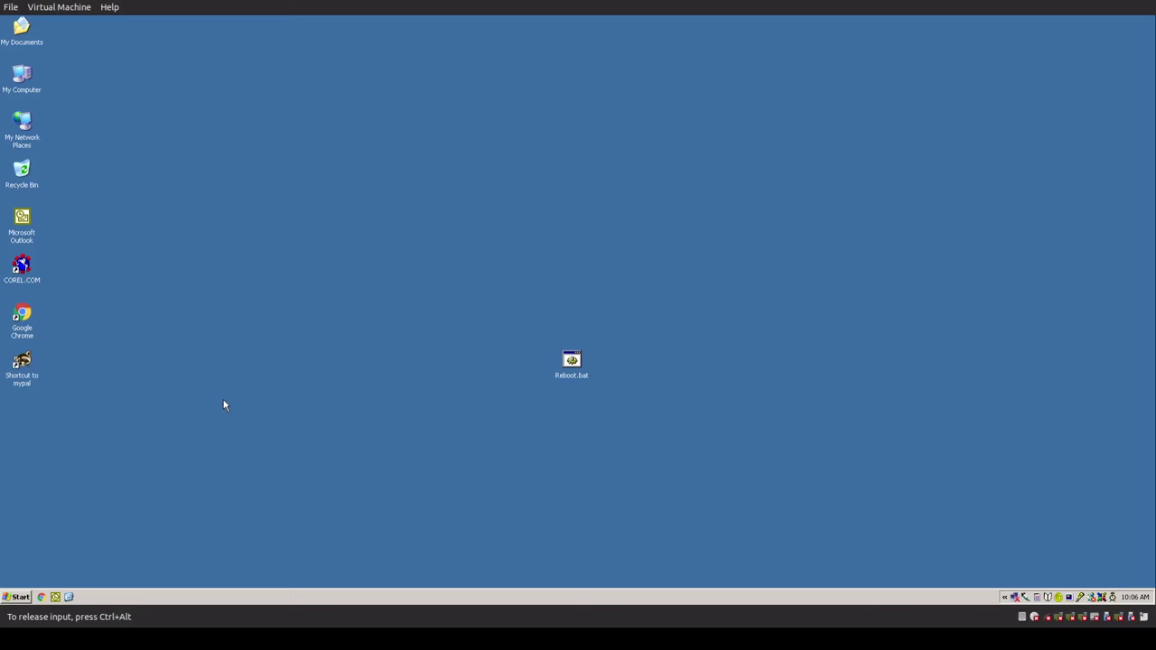
# Step: Relaunch Diskeeper and open Configuration Properties on the Frag Shield page
pyautogui.click(21, 598)
pyautogui.moveTo(69, 463)
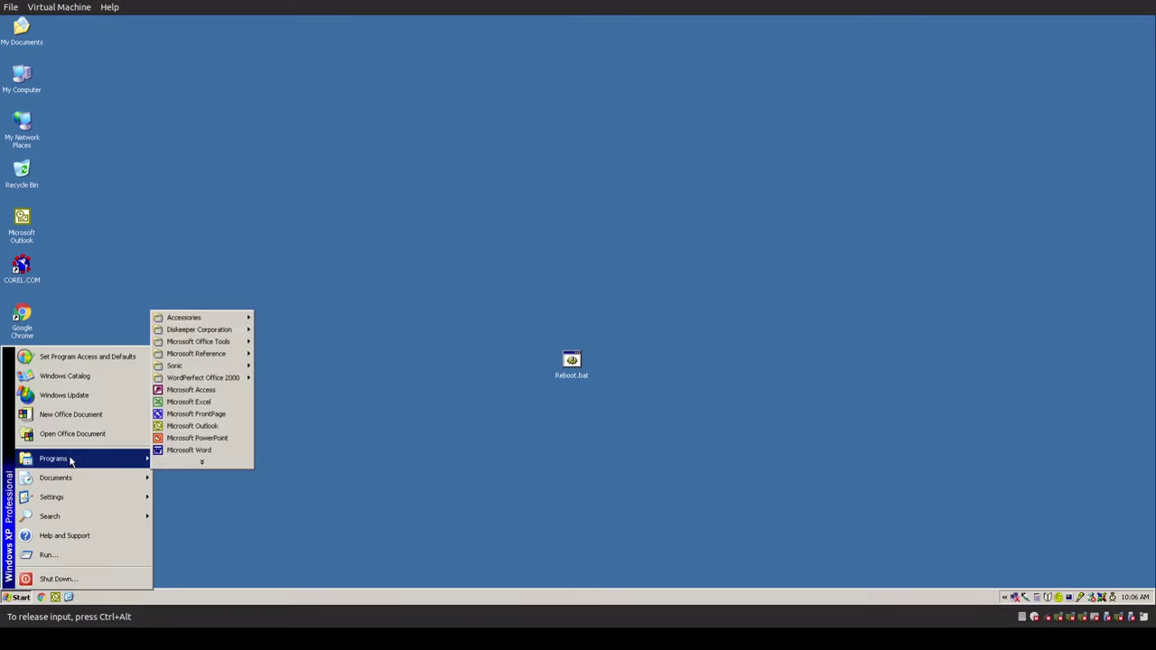
pyautogui.moveTo(242, 330)
pyautogui.click(289, 330)
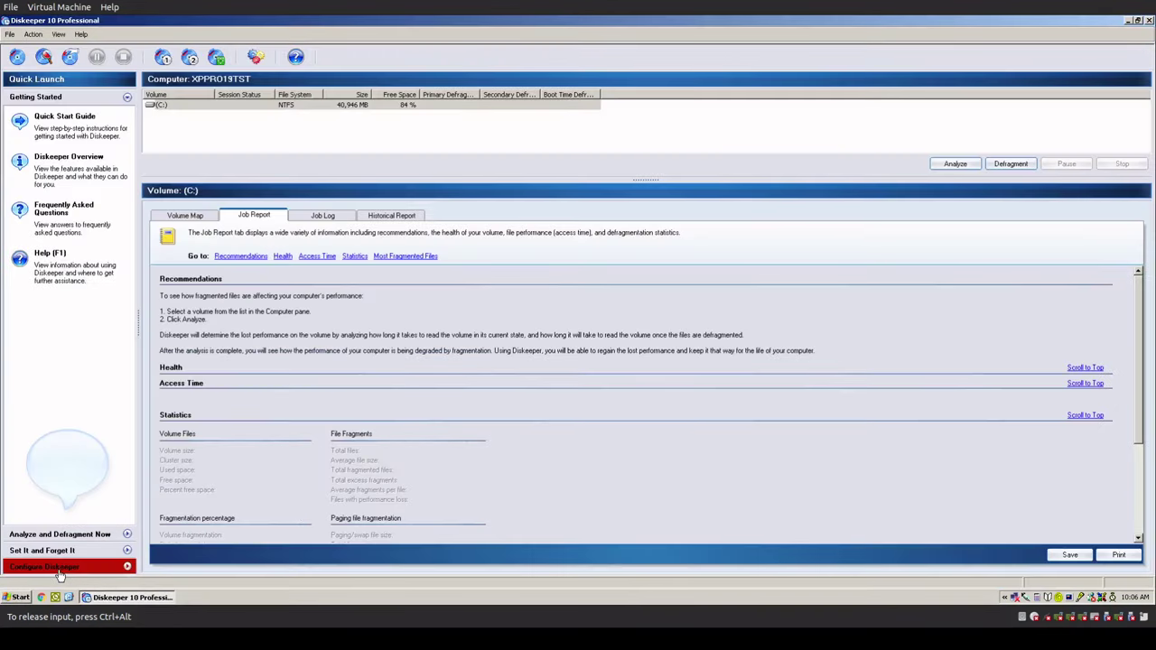
pyautogui.click(58, 569)
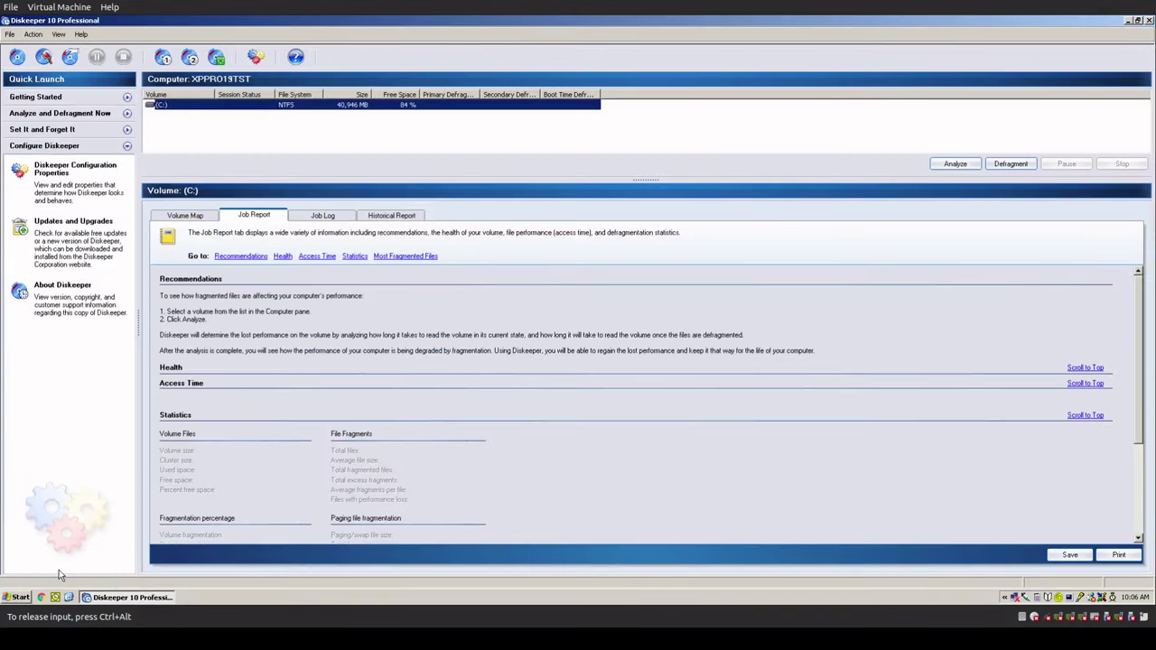
pyautogui.click(78, 172)
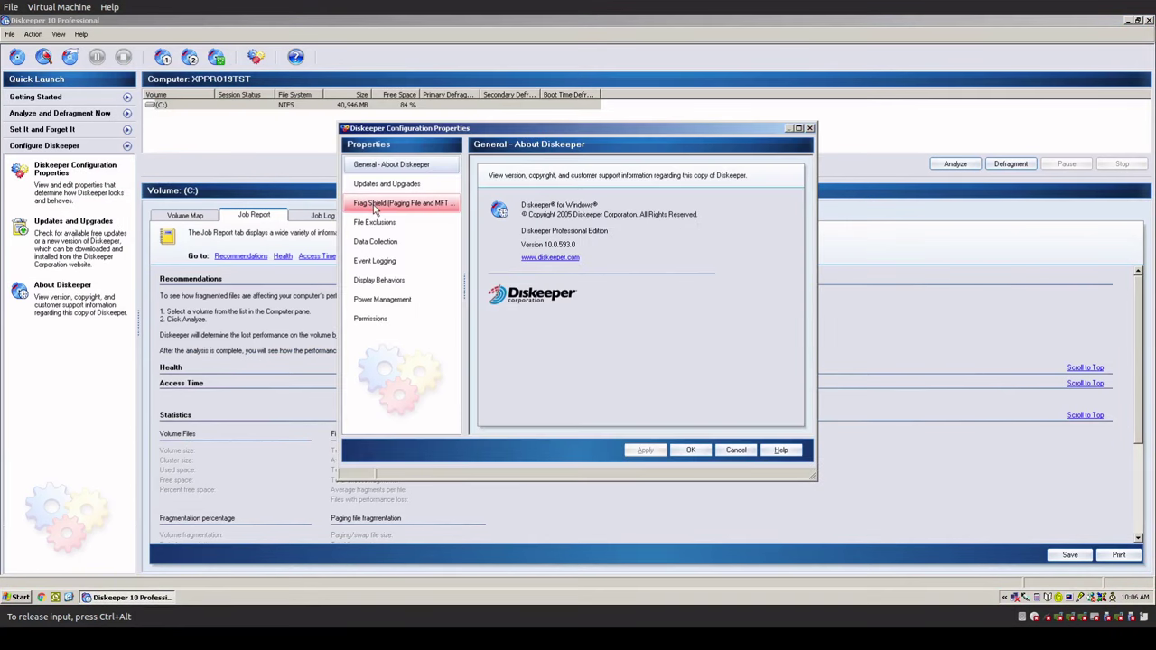
pyautogui.click(374, 207)
# Step: Edit Frag Shield and scroll to C:'s MFT details: 23,232 records, recommended 116,337
pyautogui.click(765, 244)
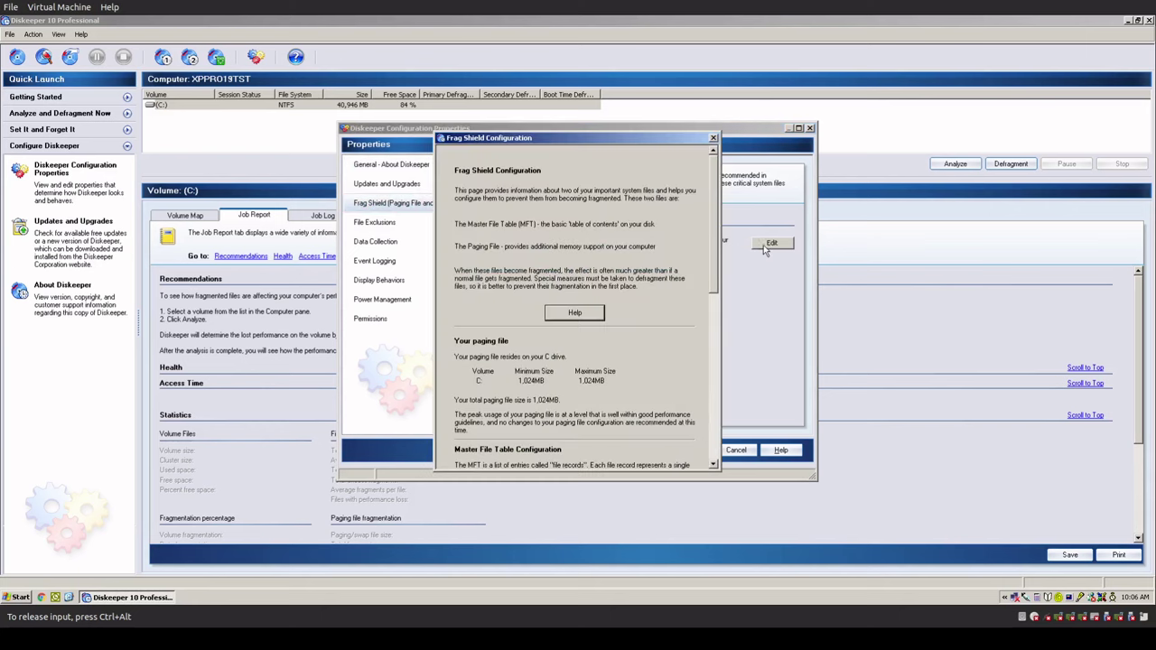
pyautogui.scroll(-3, 657, 299)
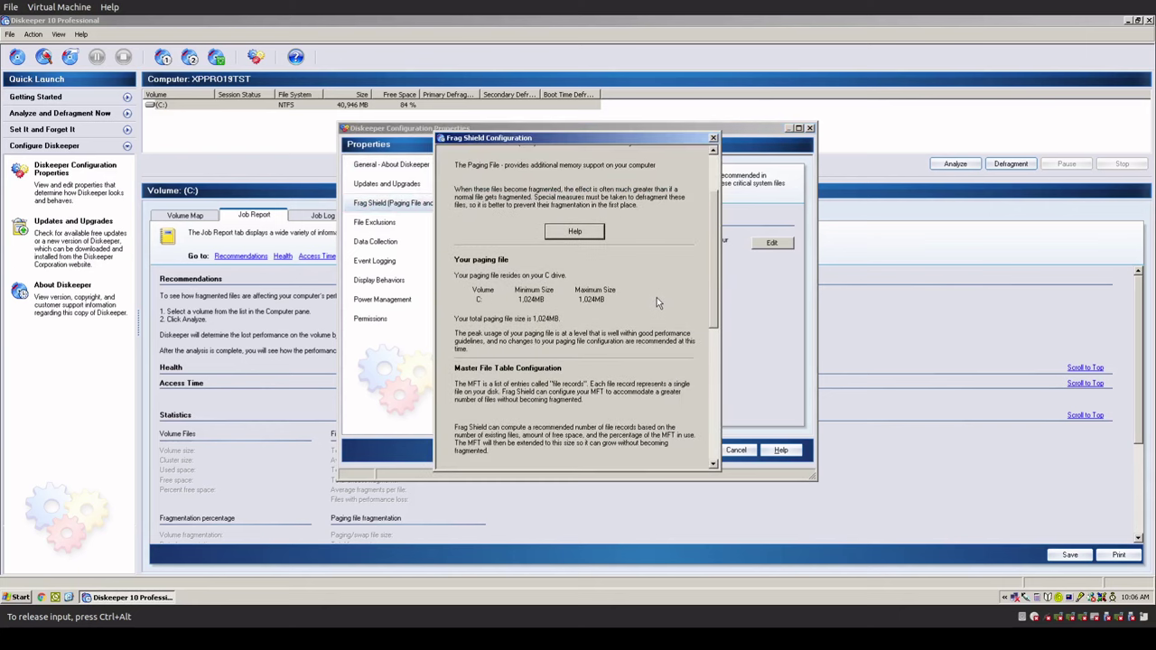
pyautogui.scroll(-1, 656, 300)
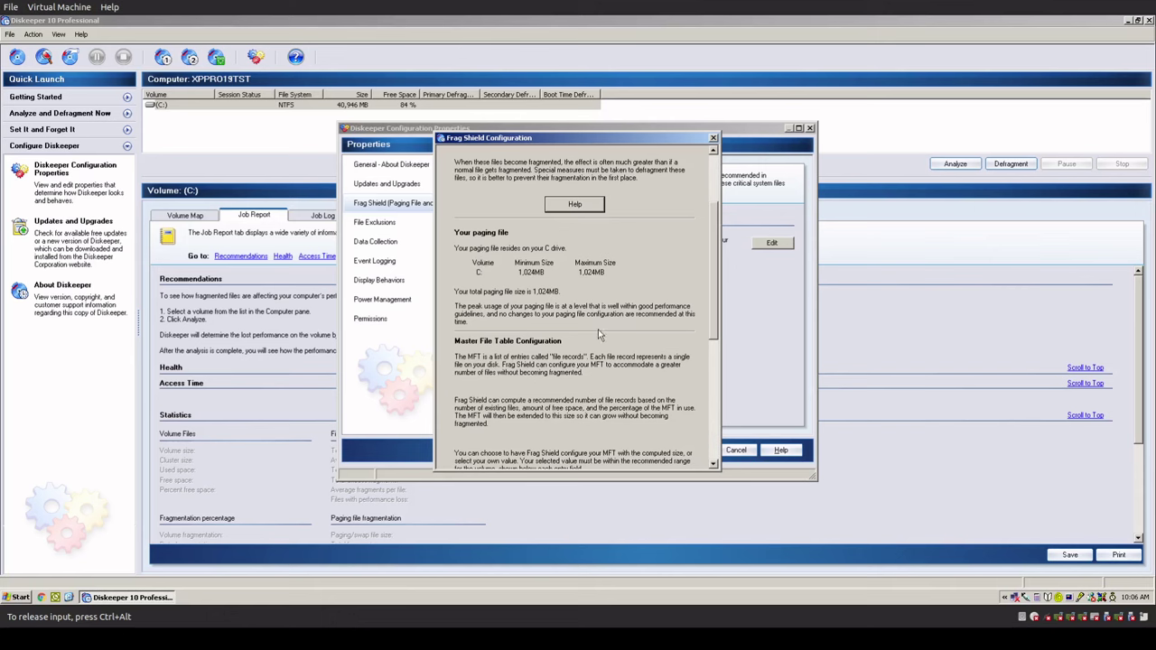
pyautogui.scroll(-2, 590, 355)
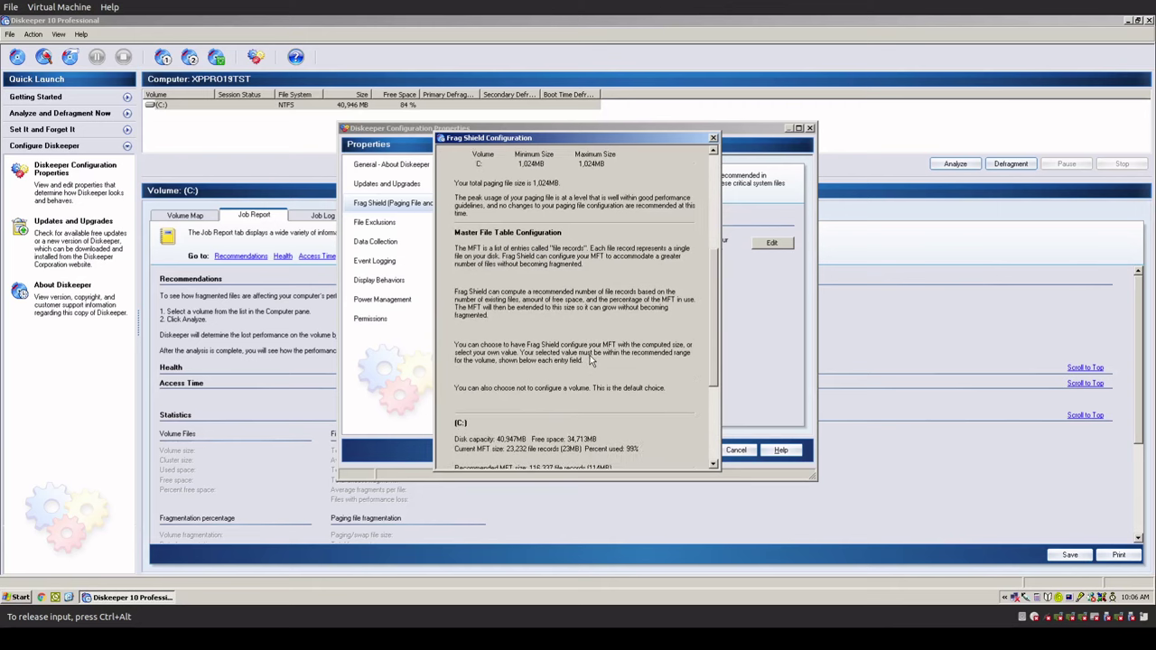
pyautogui.scroll(-3, 590, 358)
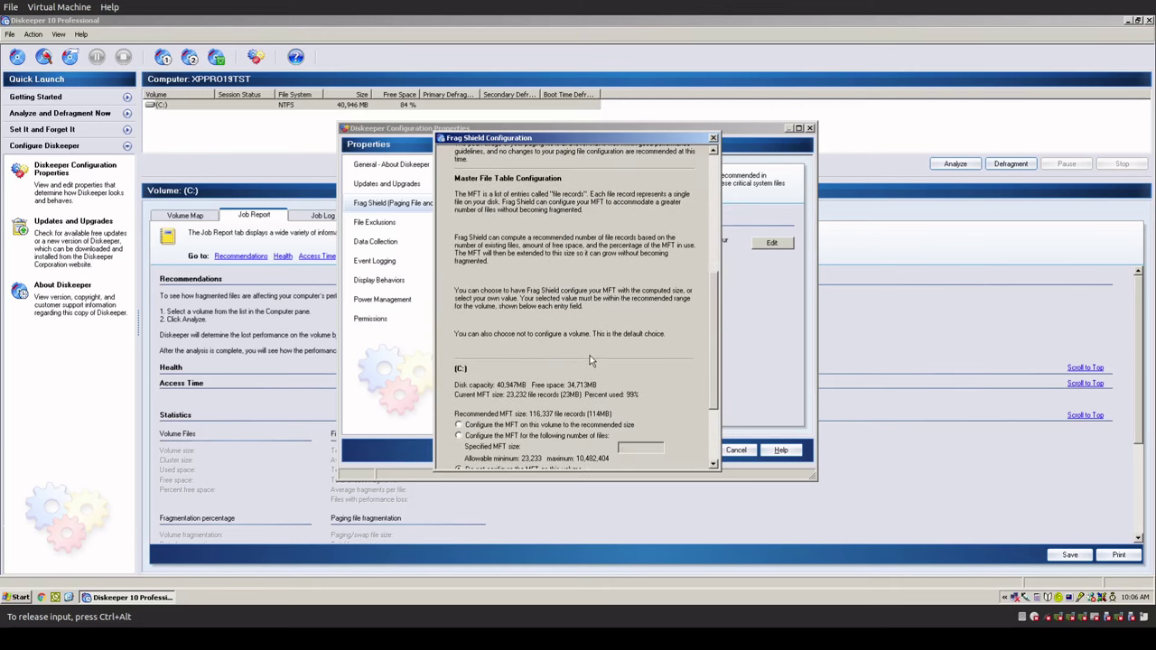
pyautogui.scroll(-2, 590, 358)
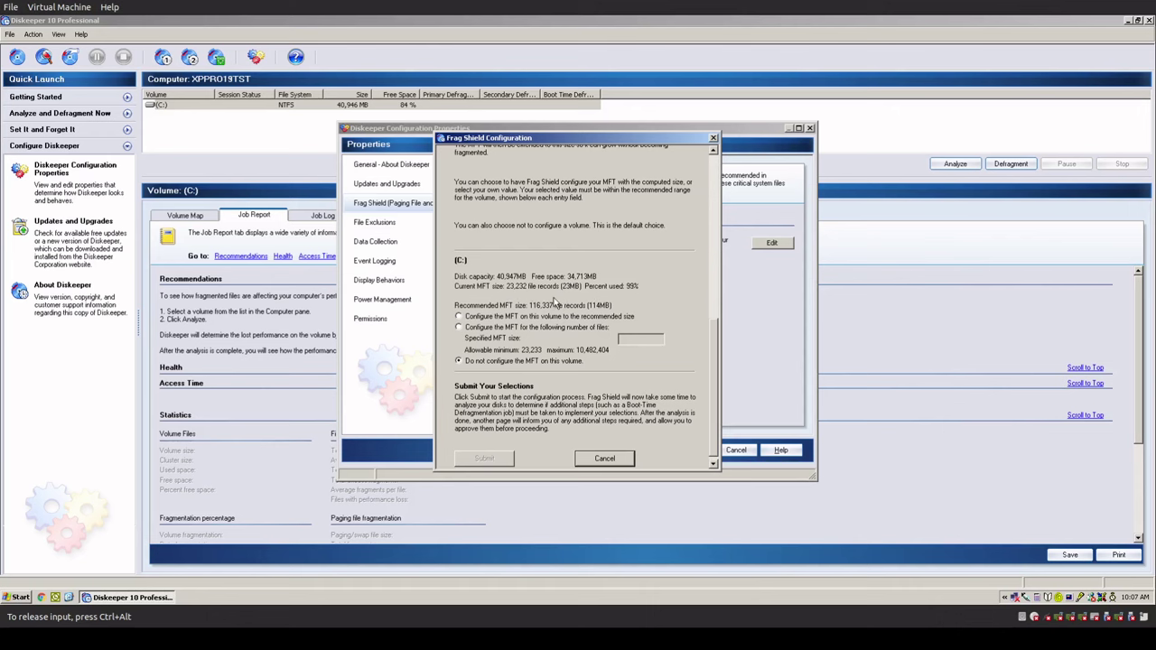
pyautogui.scroll(-1, 545, 314)
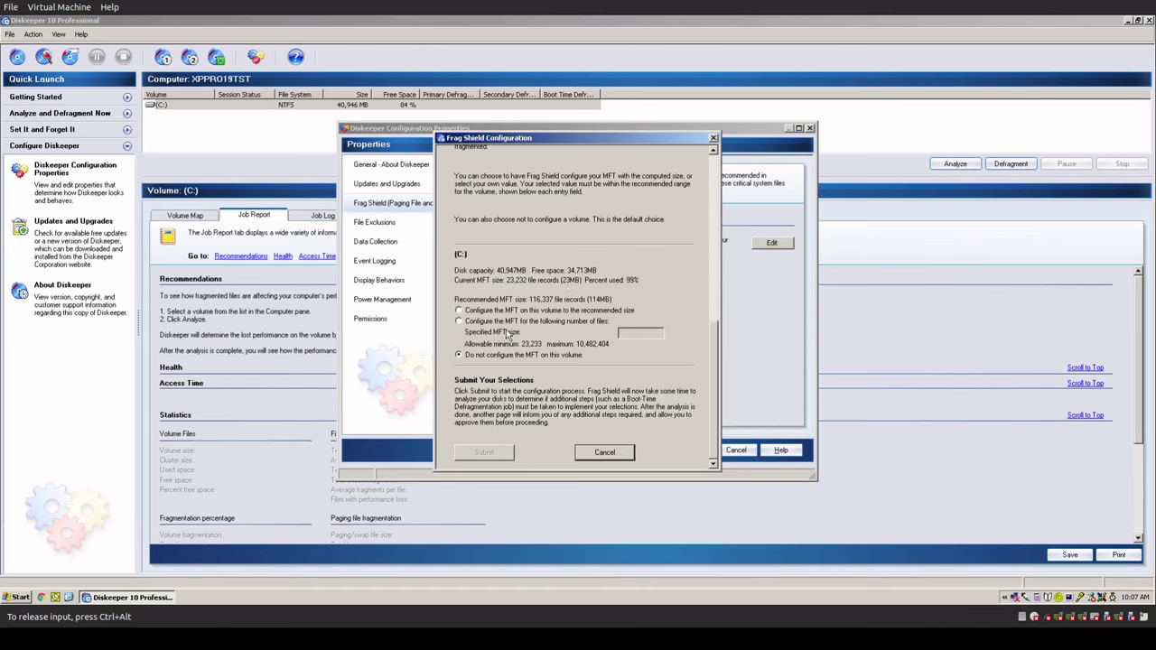
# Step: Specify a custom MFT size of 512000 file records for C: and submit it
pyautogui.click(459, 322)
pyautogui.click(628, 334)
pyautogui.write('512000')
pyautogui.click(511, 456)
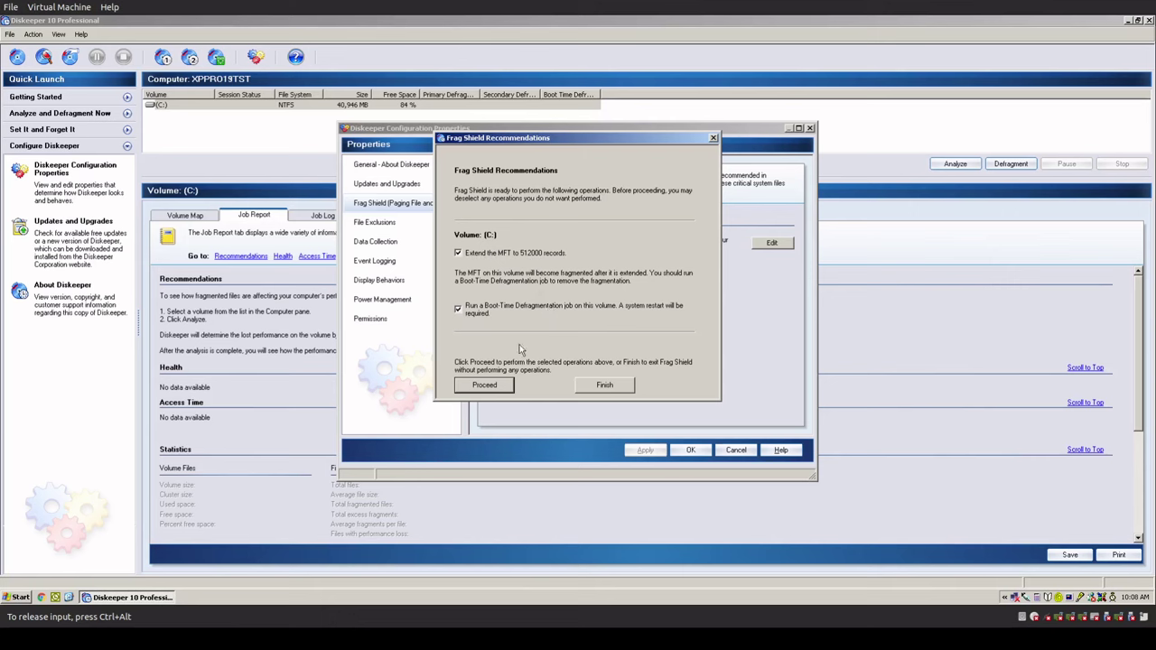
# Step: Proceed with the MFT extension, accept the reboot warning, finish Frag Shield, and close Diskeeper
pyautogui.click(497, 389)
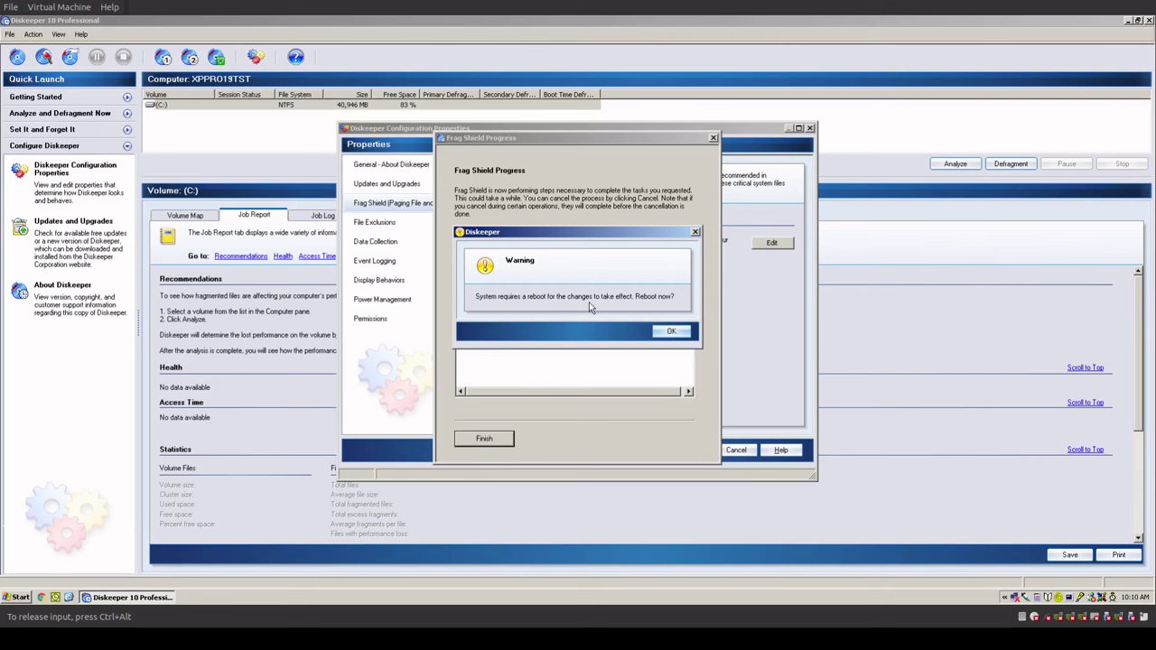
pyautogui.click(671, 334)
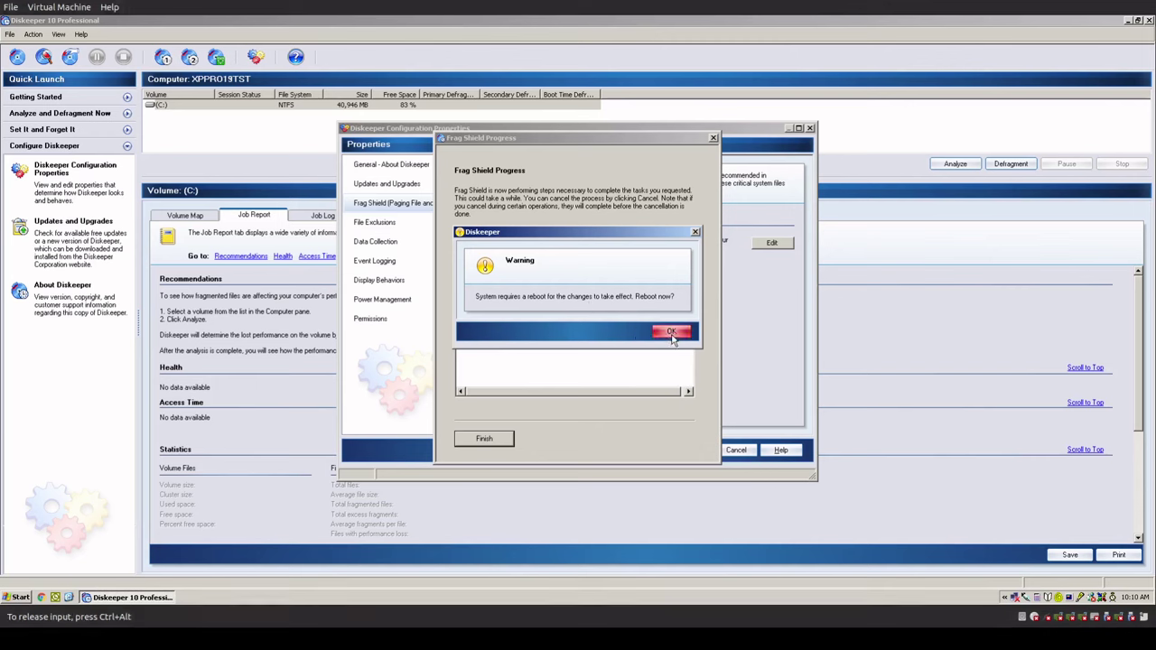
pyautogui.click(671, 334)
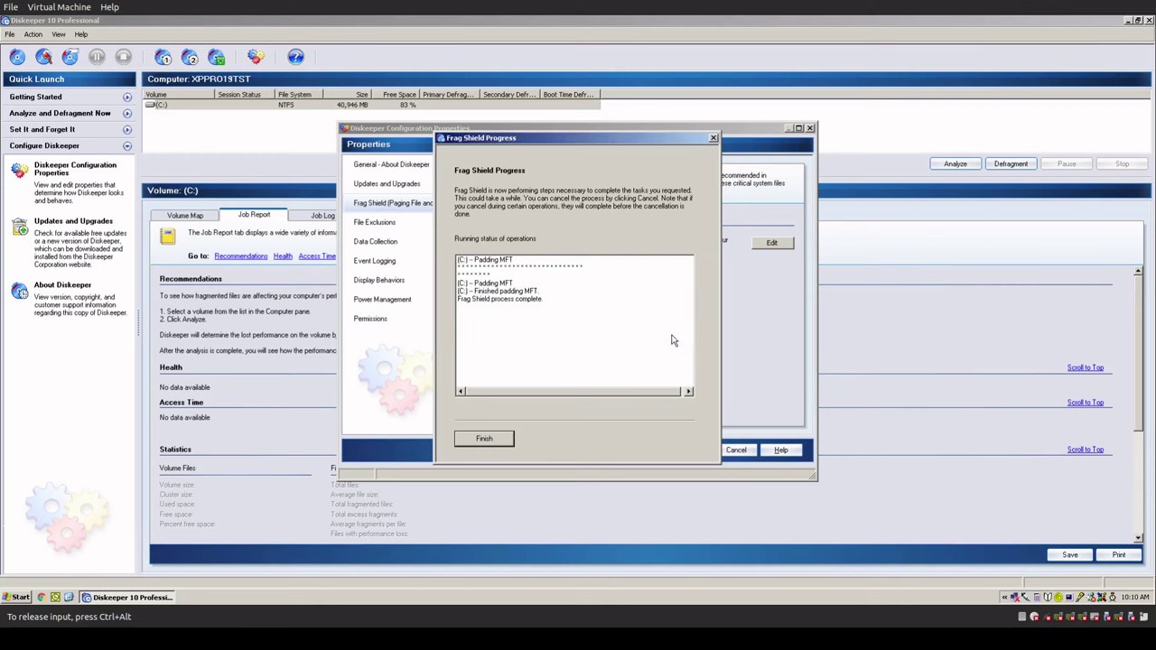
pyautogui.click(484, 440)
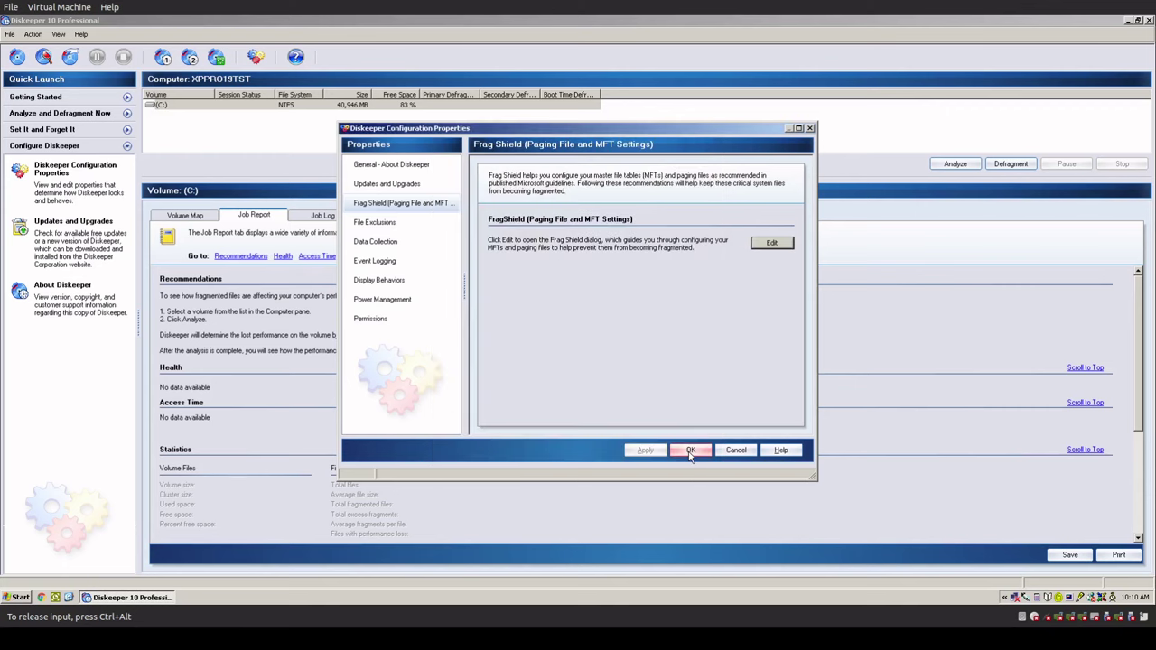
pyautogui.click(690, 450)
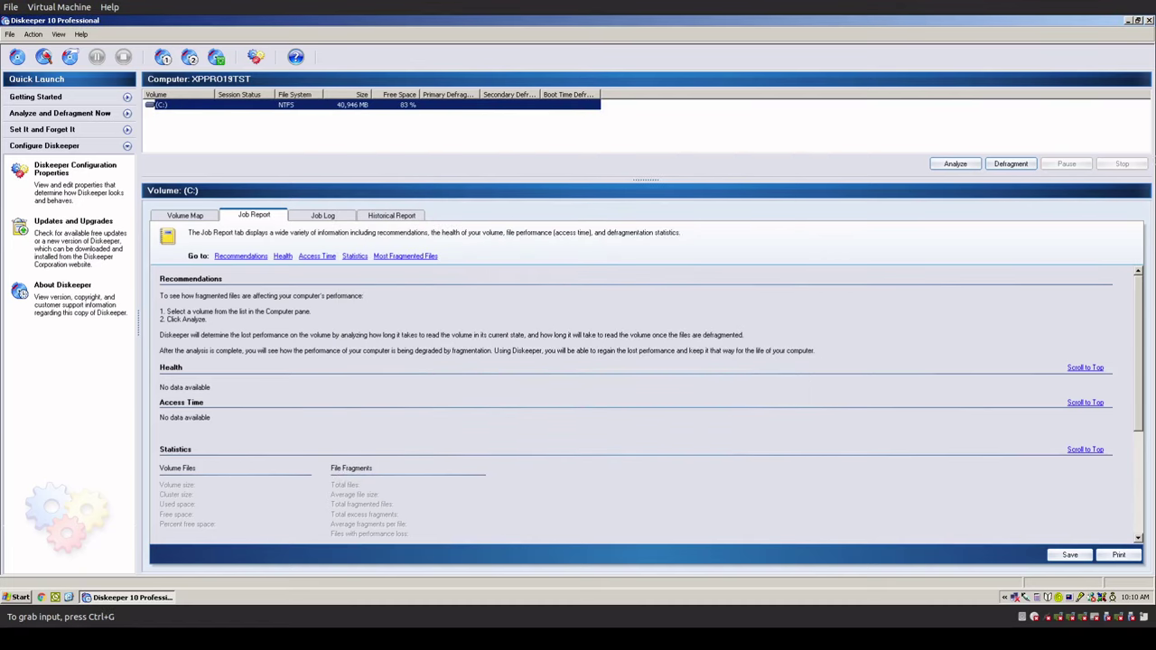
pyautogui.click(1149, 20)
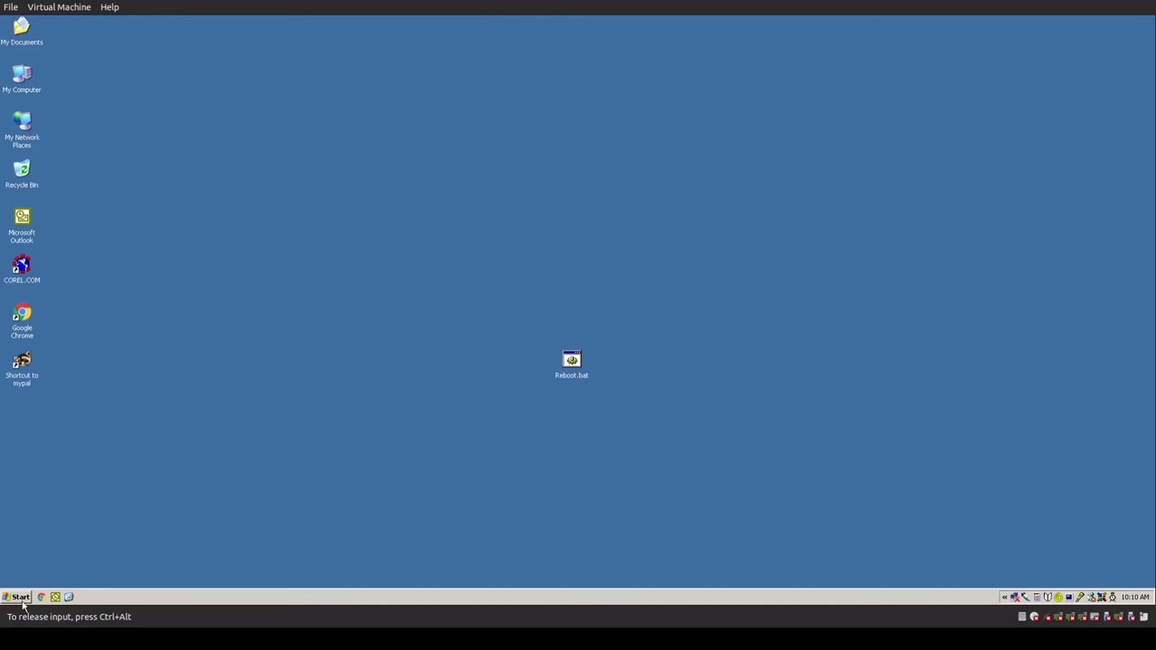
# Step: Run Reboot.bat from the desktop to restart Windows
pyautogui.click(575, 356)
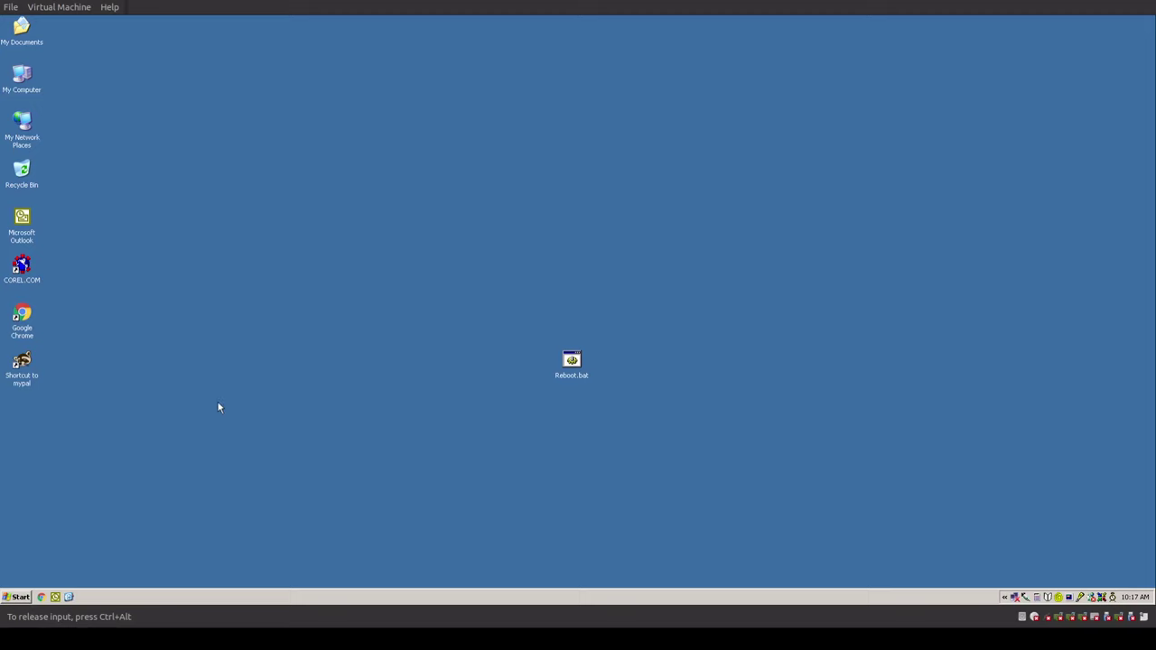
# Step: Relaunch Diskeeper, show drive C:'s Job Report, and expand Configure Diskeeper in Quick Launch
pyautogui.click(26, 596)
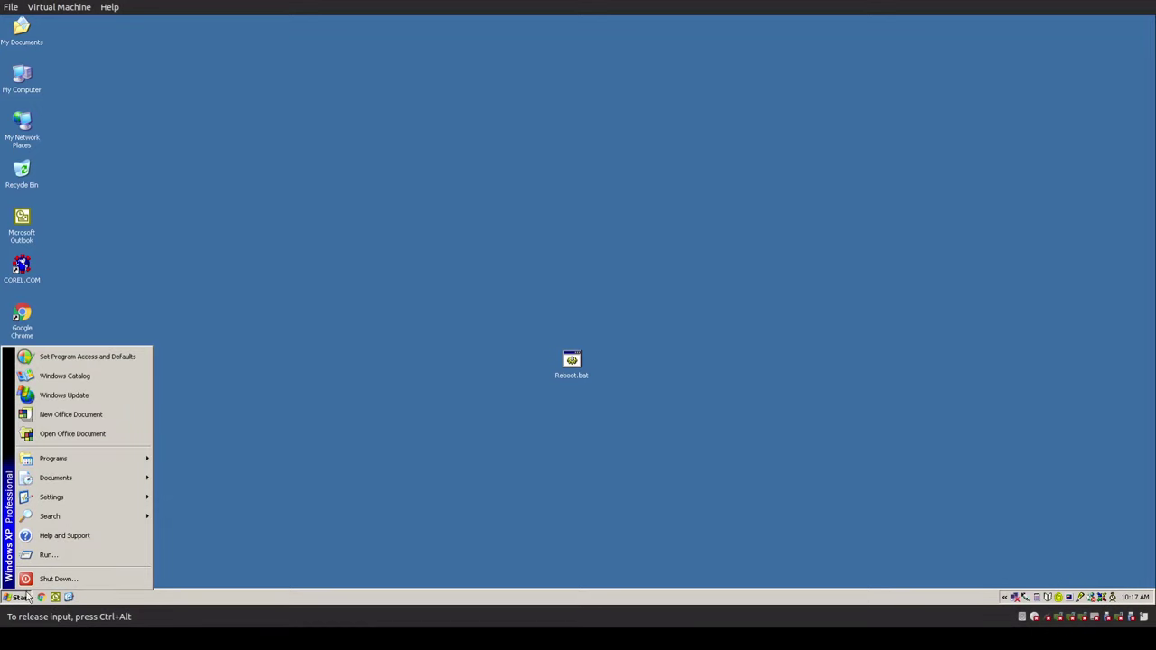
pyautogui.moveTo(98, 459)
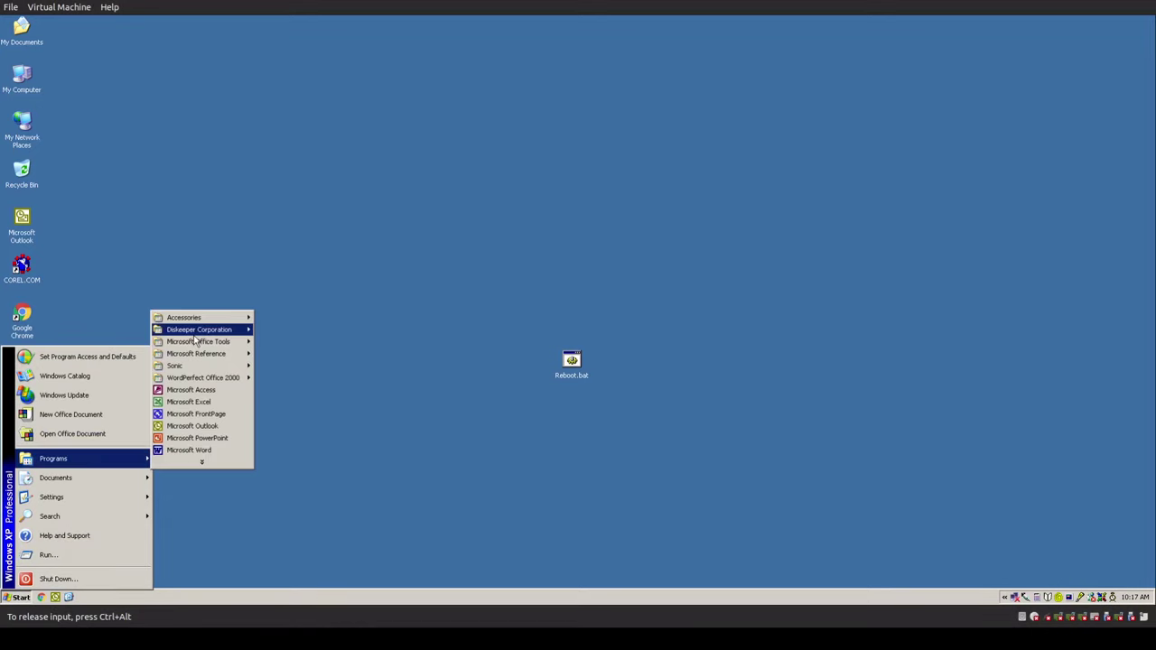
pyautogui.moveTo(194, 331)
pyautogui.click(307, 329)
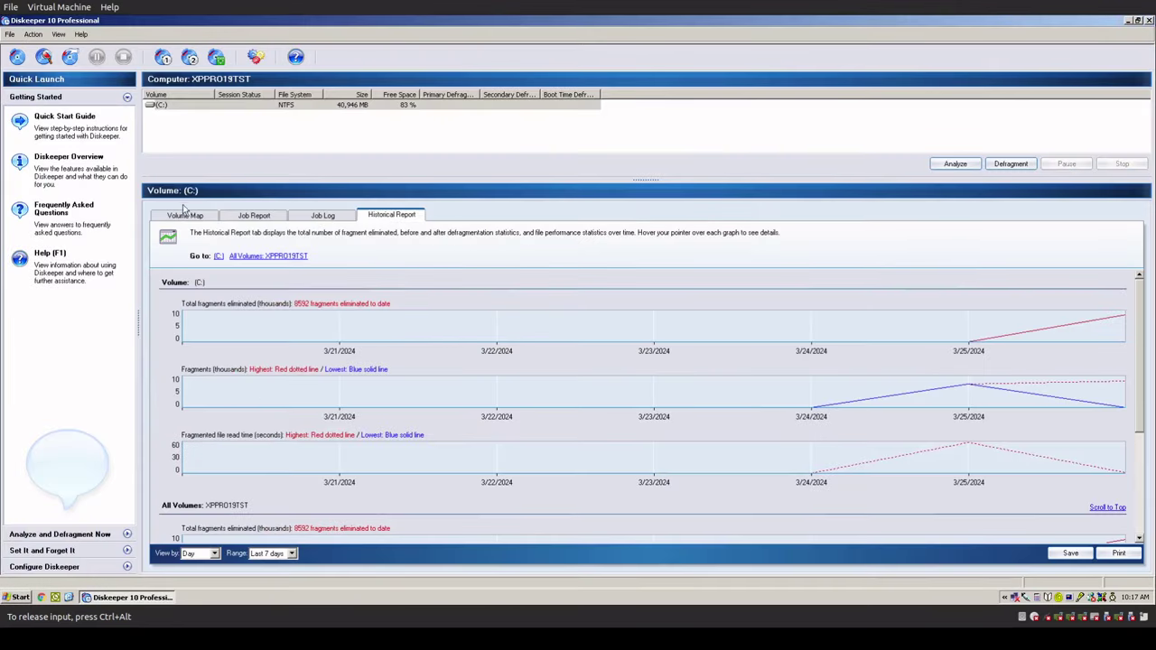
pyautogui.click(185, 215)
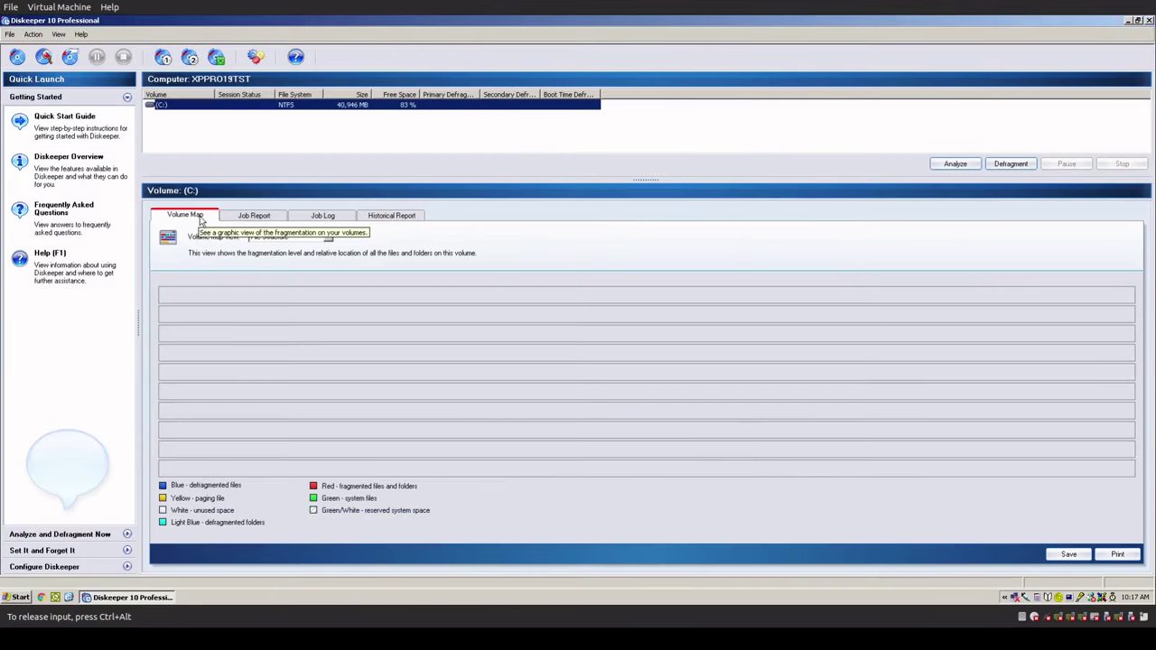
pyautogui.click(256, 215)
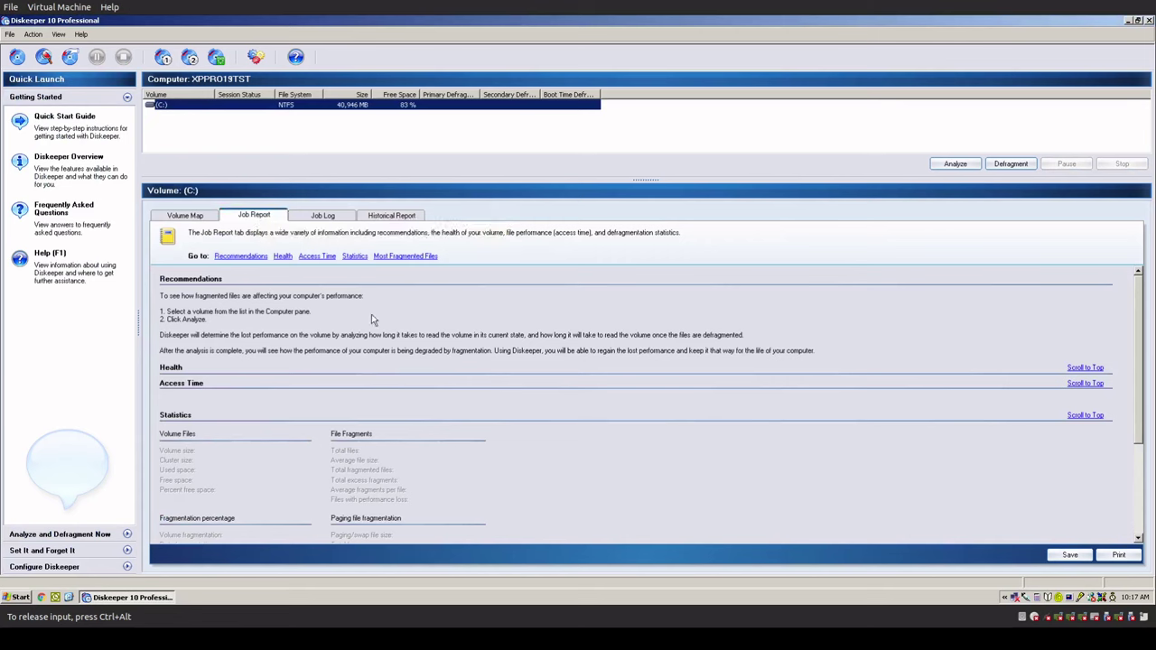
pyautogui.click(81, 565)
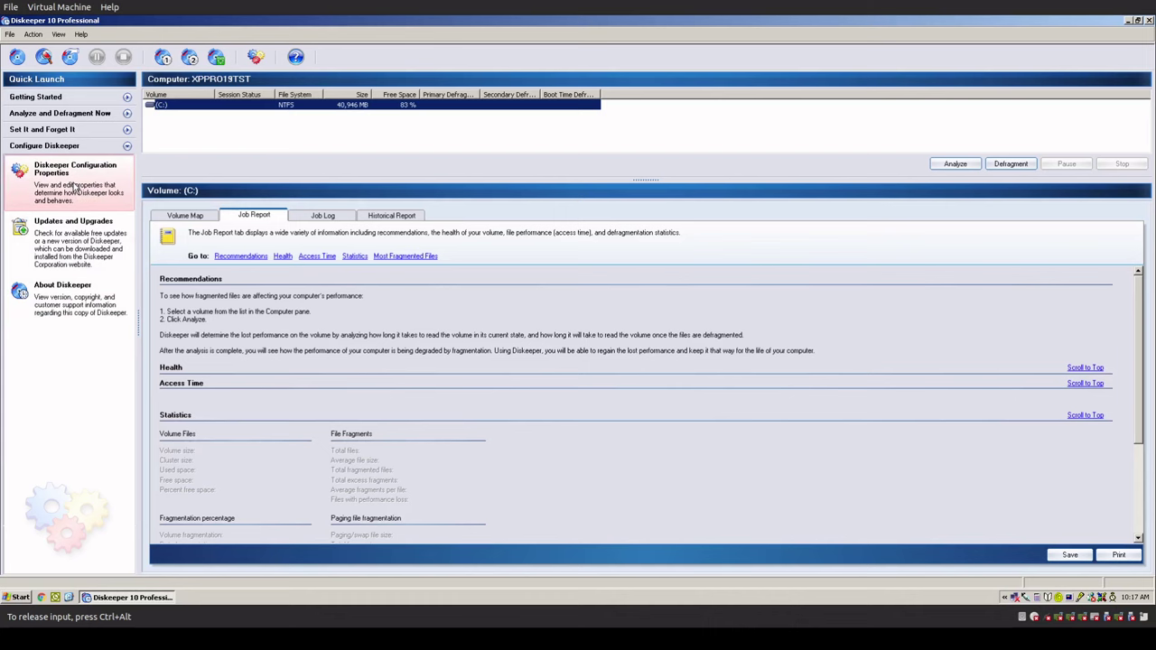
pyautogui.click(75, 187)
pyautogui.click(443, 203)
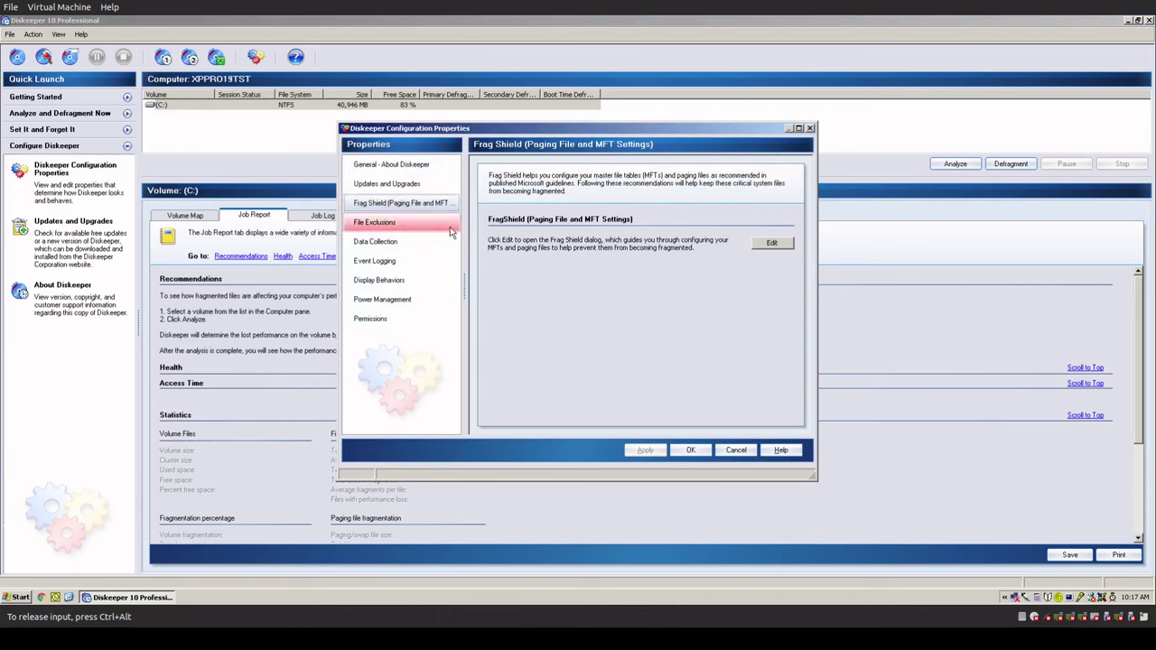
pyautogui.click(772, 243)
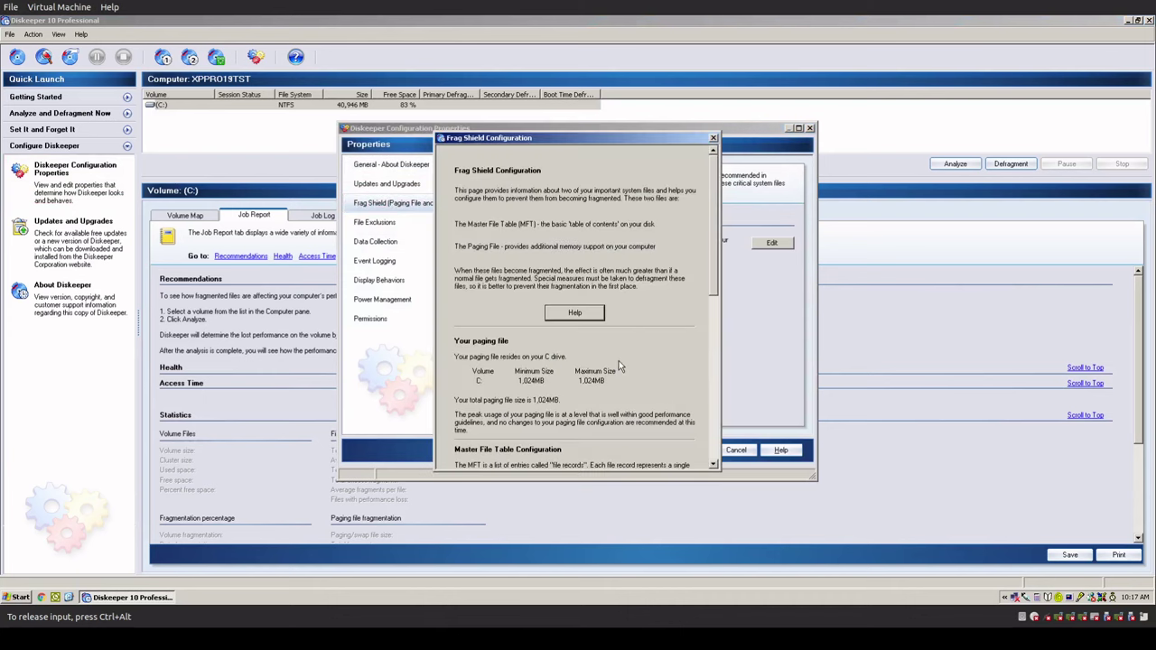
pyautogui.scroll(-3, 619, 360)
pyautogui.scroll(-10, 602, 301)
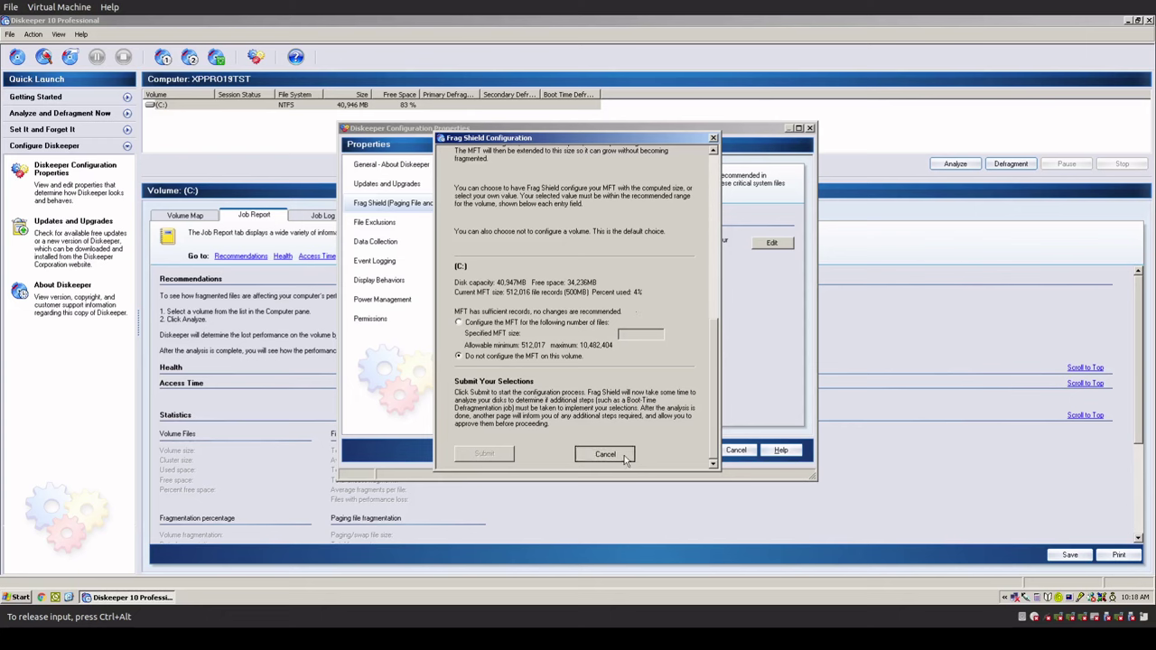
pyautogui.click(604, 454)
pyautogui.click(736, 449)
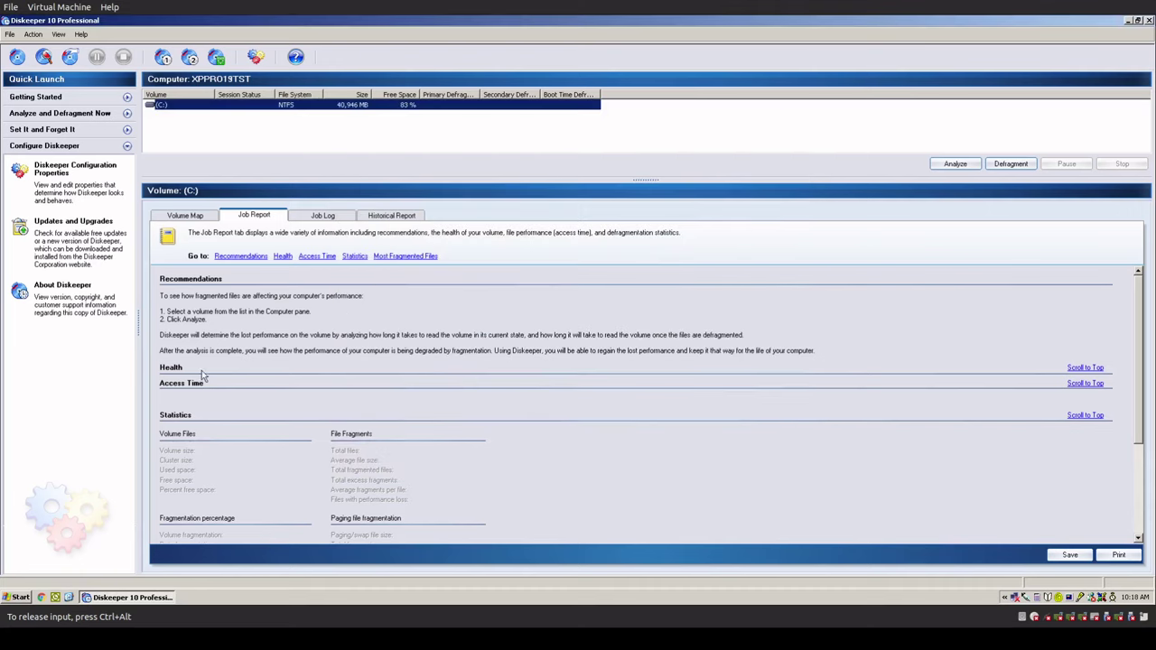
# Step: Analyze drive C: and view its volume map
pyautogui.click(54, 98)
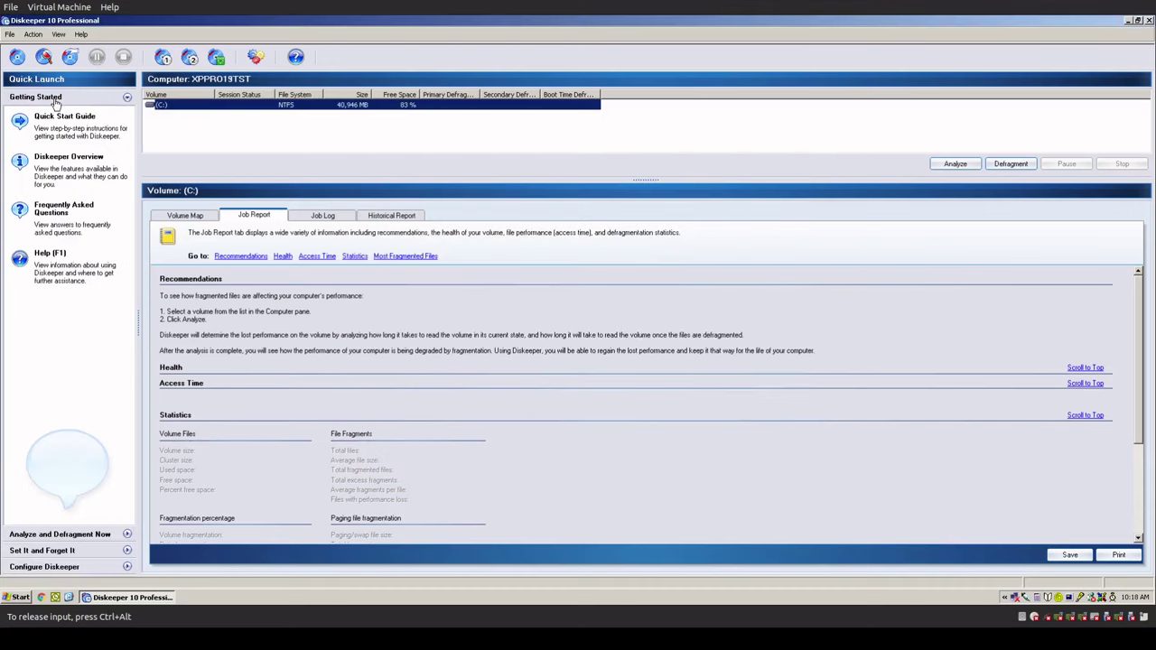
pyautogui.rightClick(265, 109)
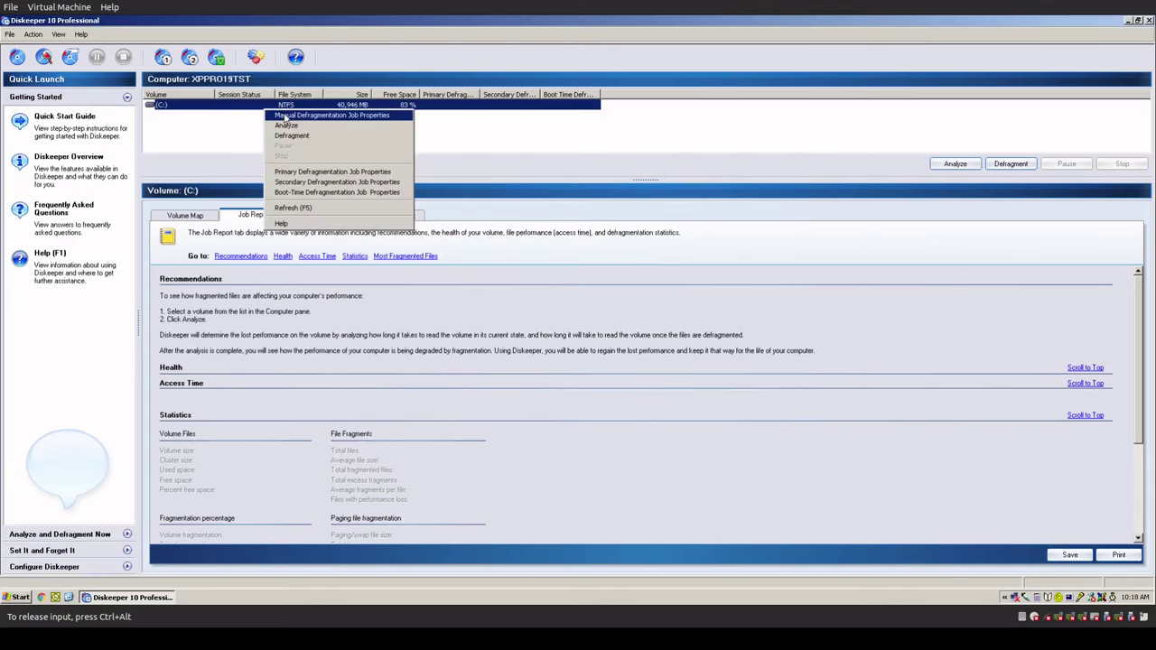
pyautogui.click(287, 126)
pyautogui.click(194, 217)
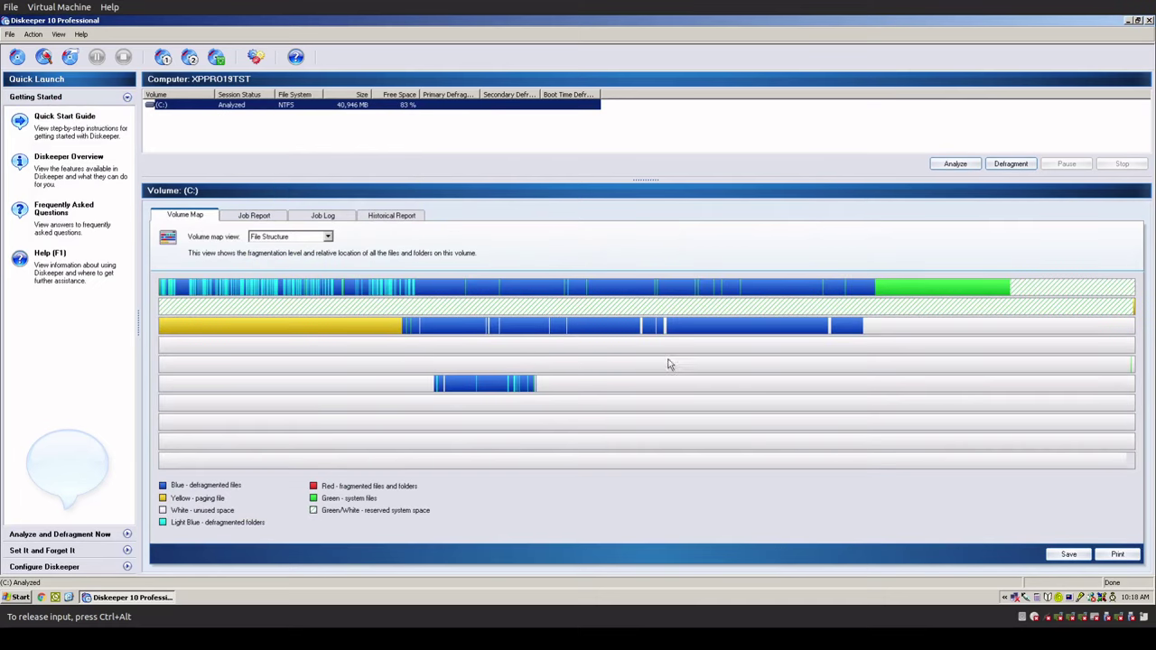
# Step: Defragment drive C:, review the job report and volume map, then close Diskeeper
pyautogui.rightClick(228, 109)
pyautogui.click(253, 132)
pyautogui.click(264, 216)
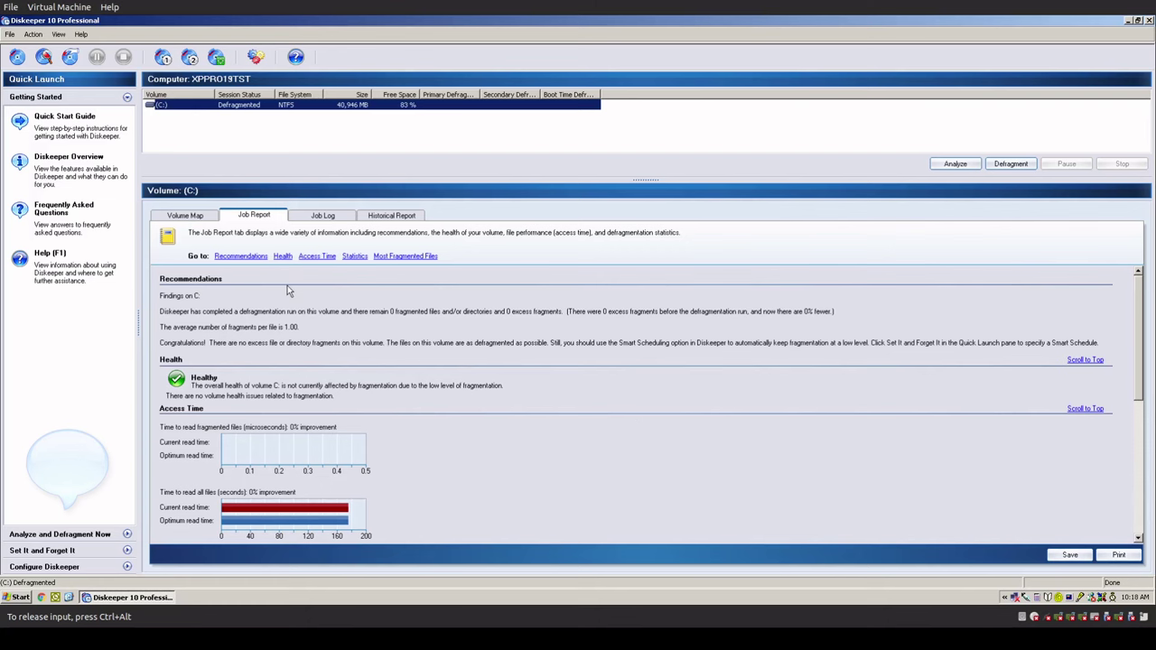
pyautogui.click(186, 215)
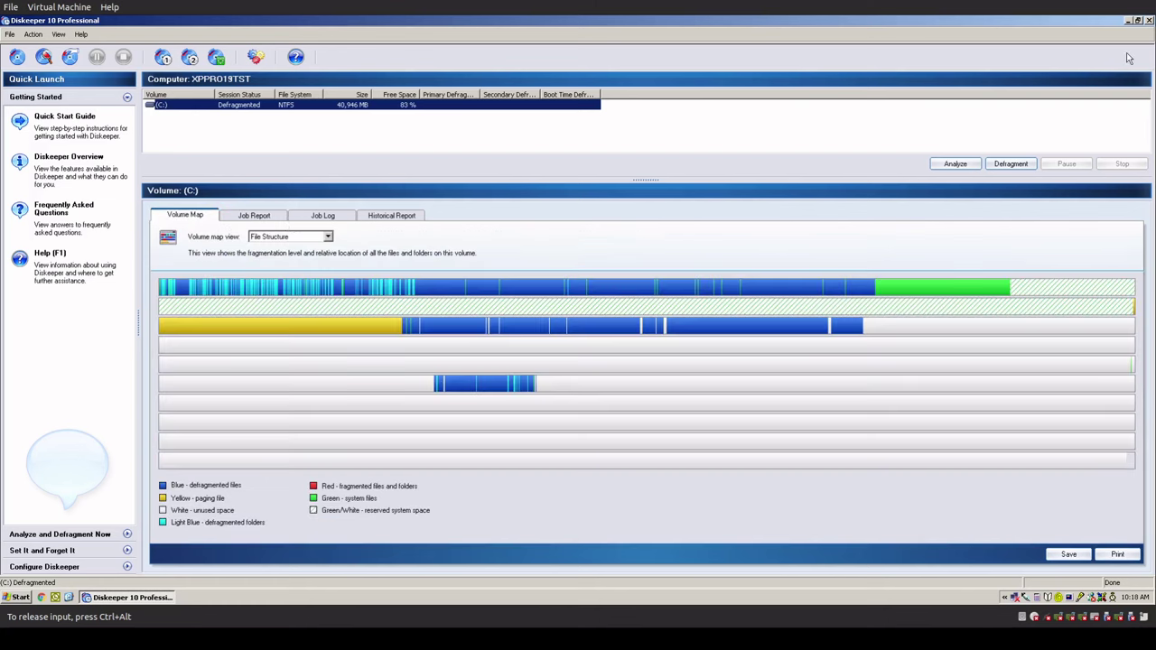
pyautogui.click(1148, 20)
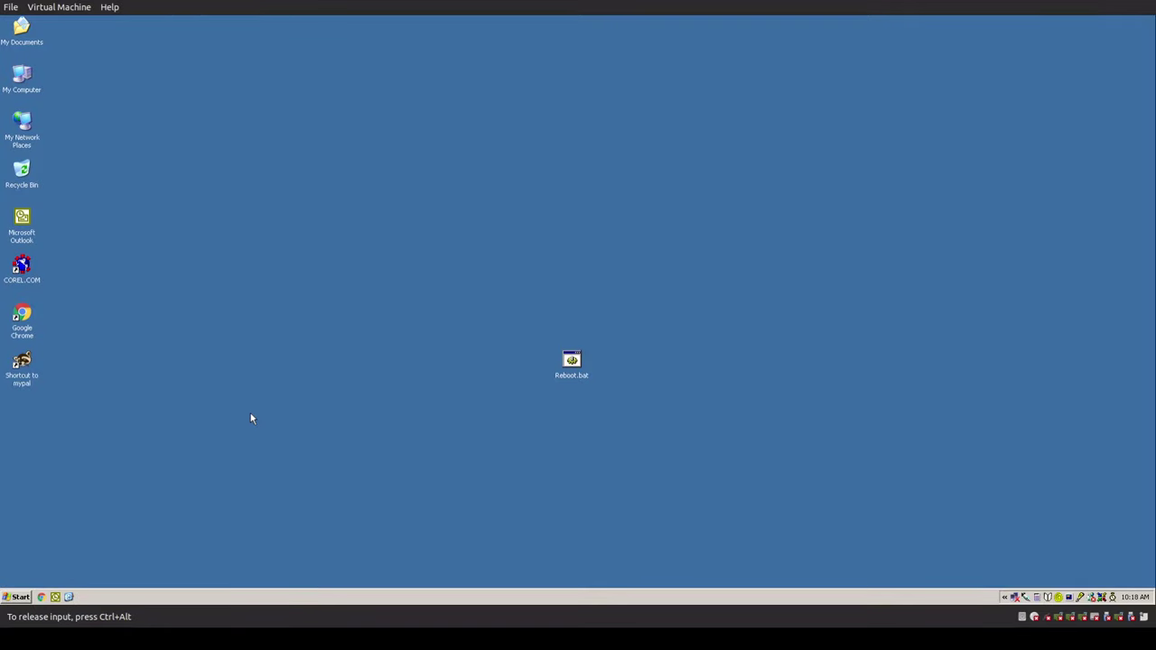
pyautogui.click(19, 598)
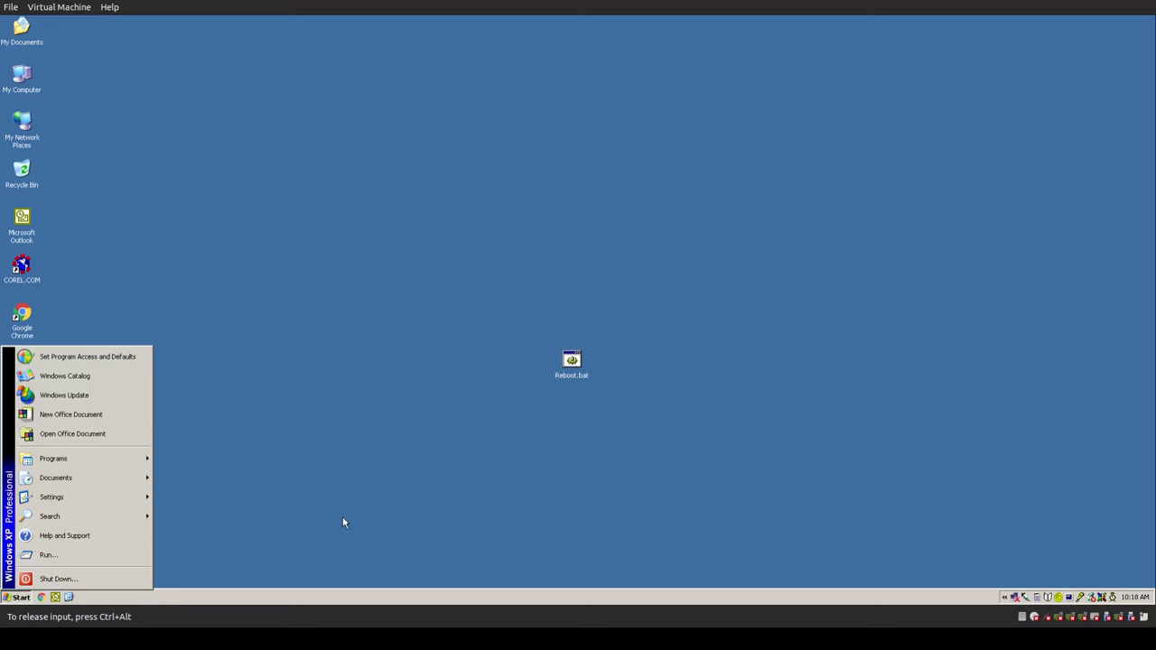
# Step: Remove Diskeeper Professional Edition through Add or Remove Programs, then close the Control Panel windows
pyautogui.moveTo(114, 496)
pyautogui.click(216, 495)
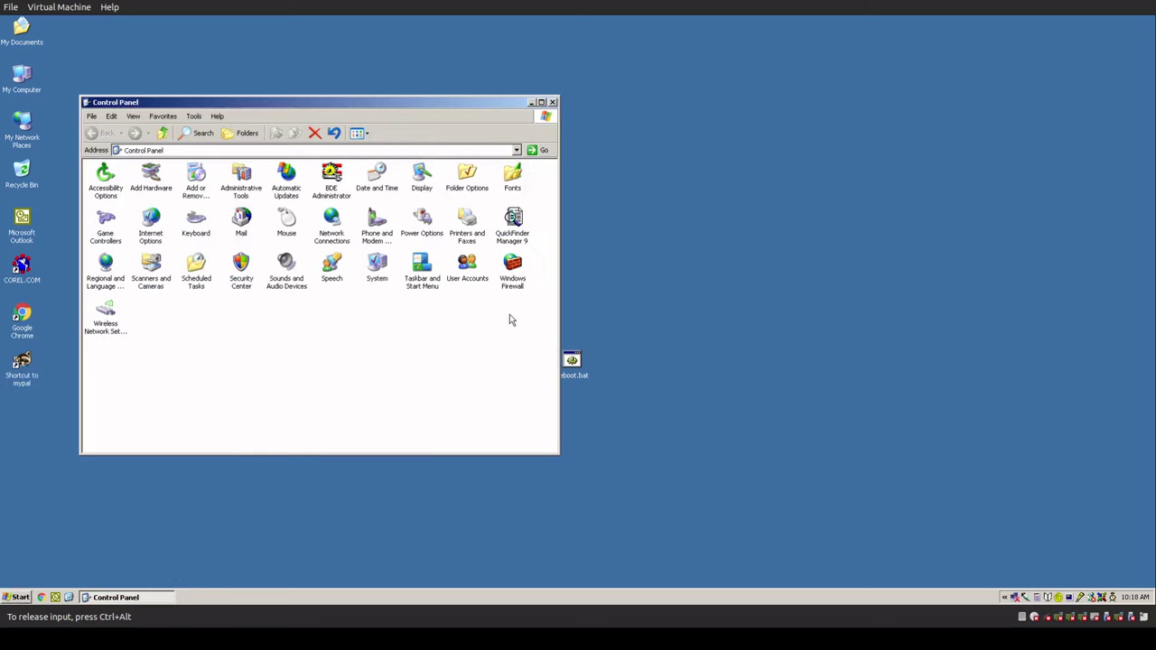
pyautogui.doubleClick(197, 181)
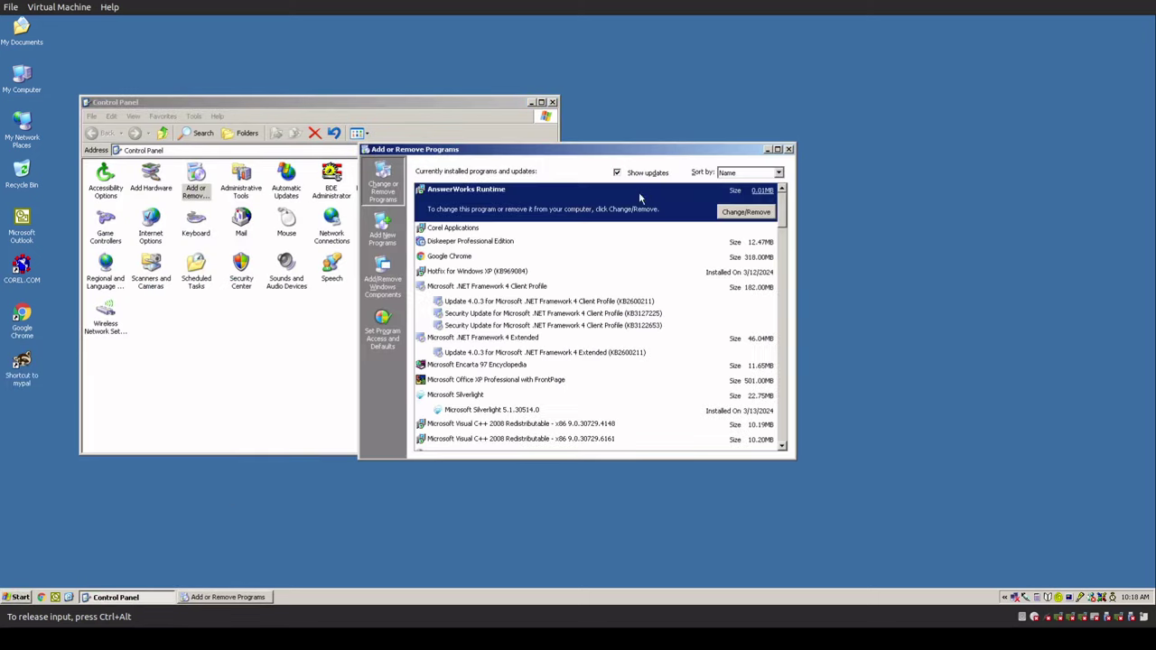
pyautogui.click(480, 254)
pyautogui.click(757, 251)
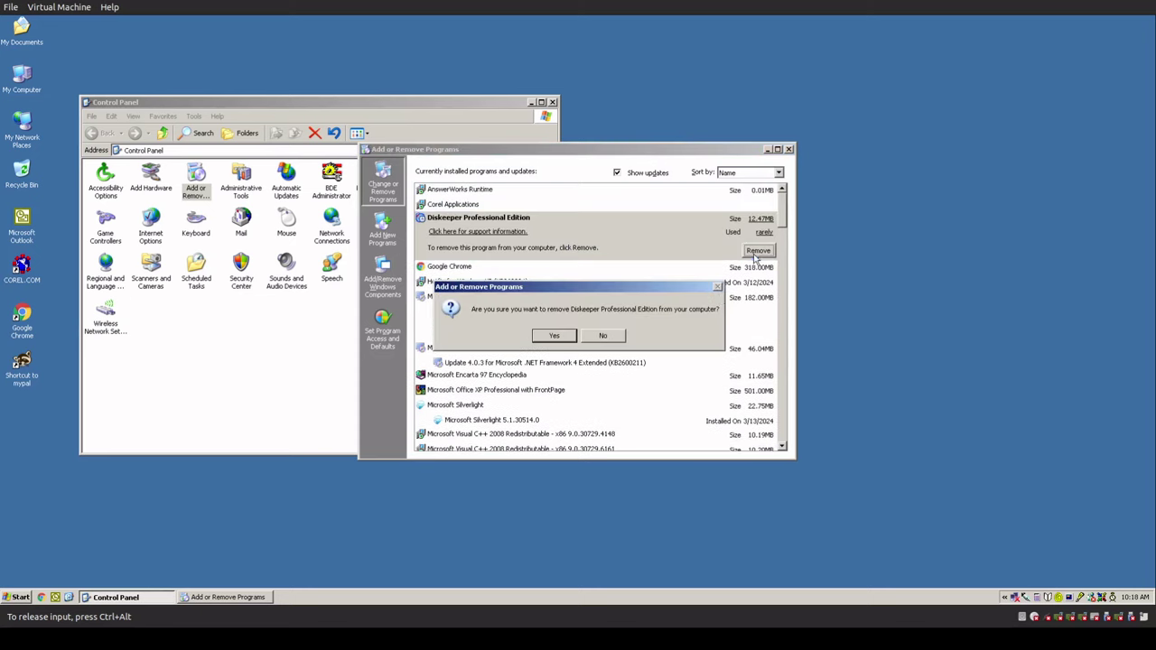
pyautogui.click(552, 336)
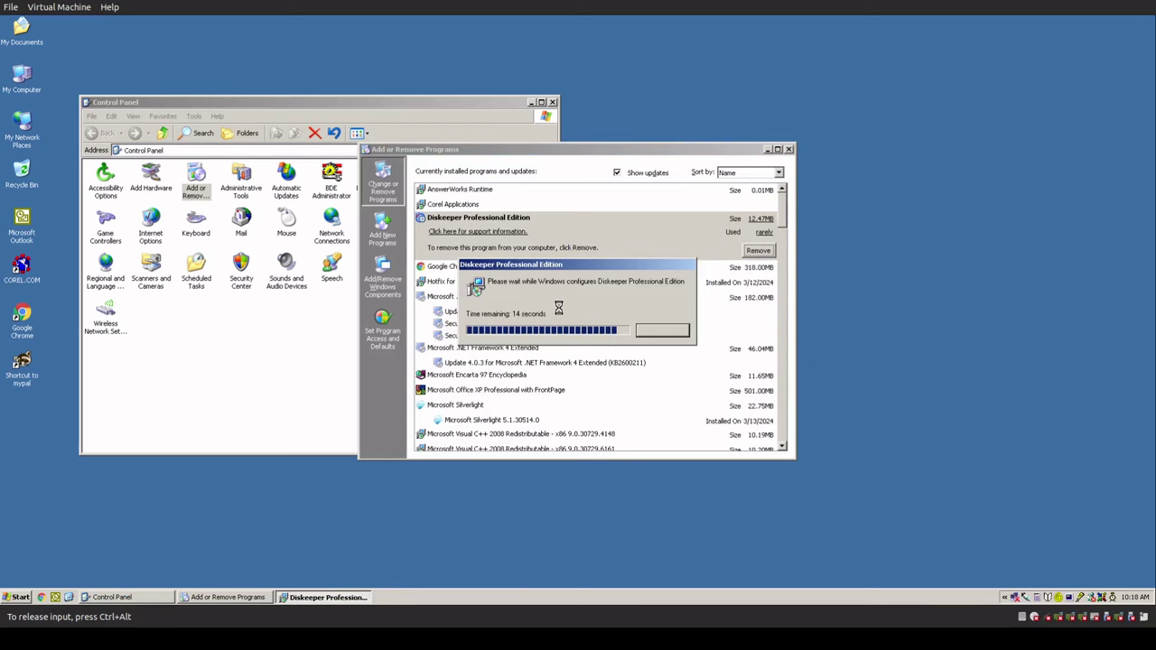
pyautogui.click(788, 149)
pyautogui.click(553, 102)
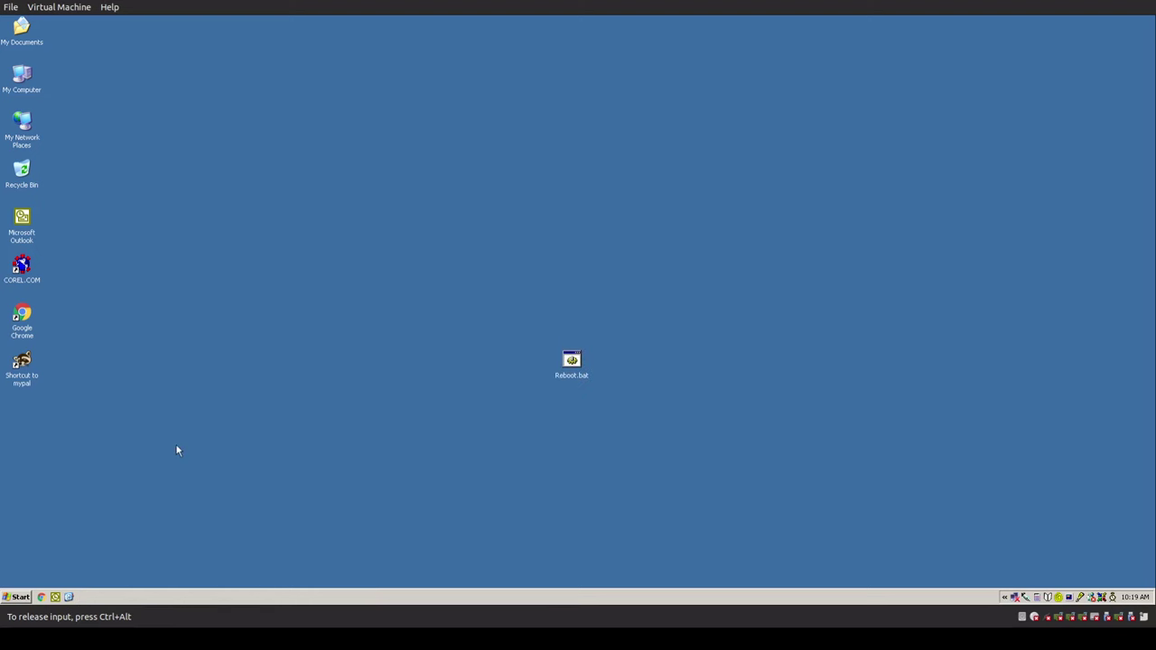
# Step: Choose Restart in the Windows Shut Down dialog and confirm it
pyautogui.click(19, 597)
pyautogui.click(54, 579)
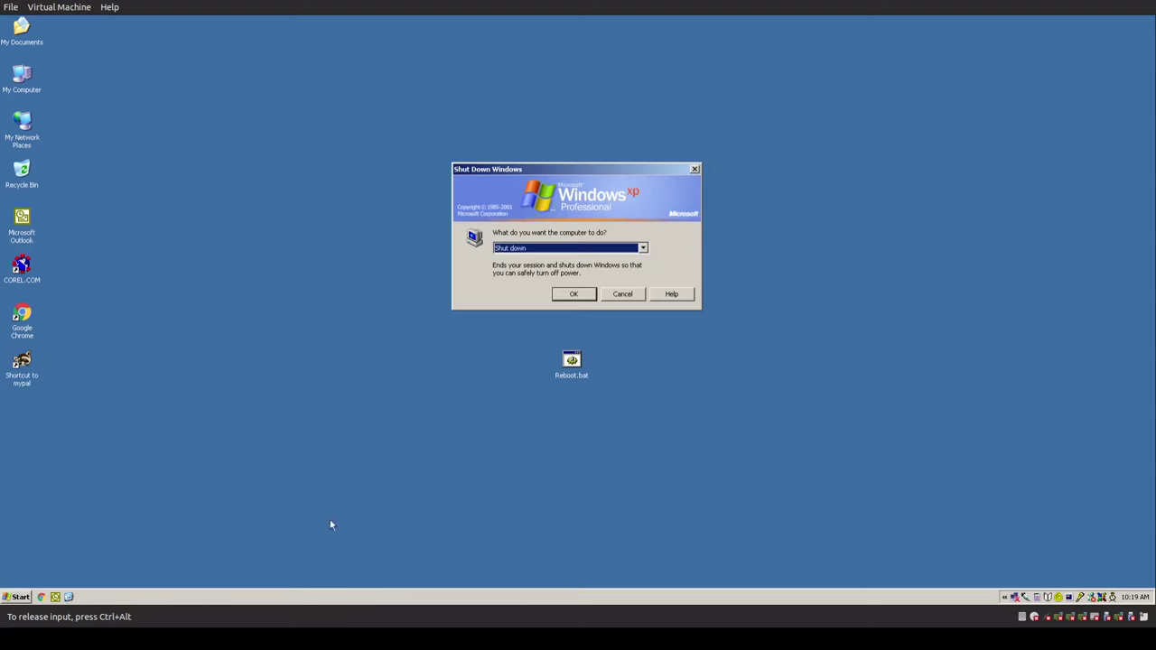
pyautogui.click(588, 248)
pyautogui.click(578, 271)
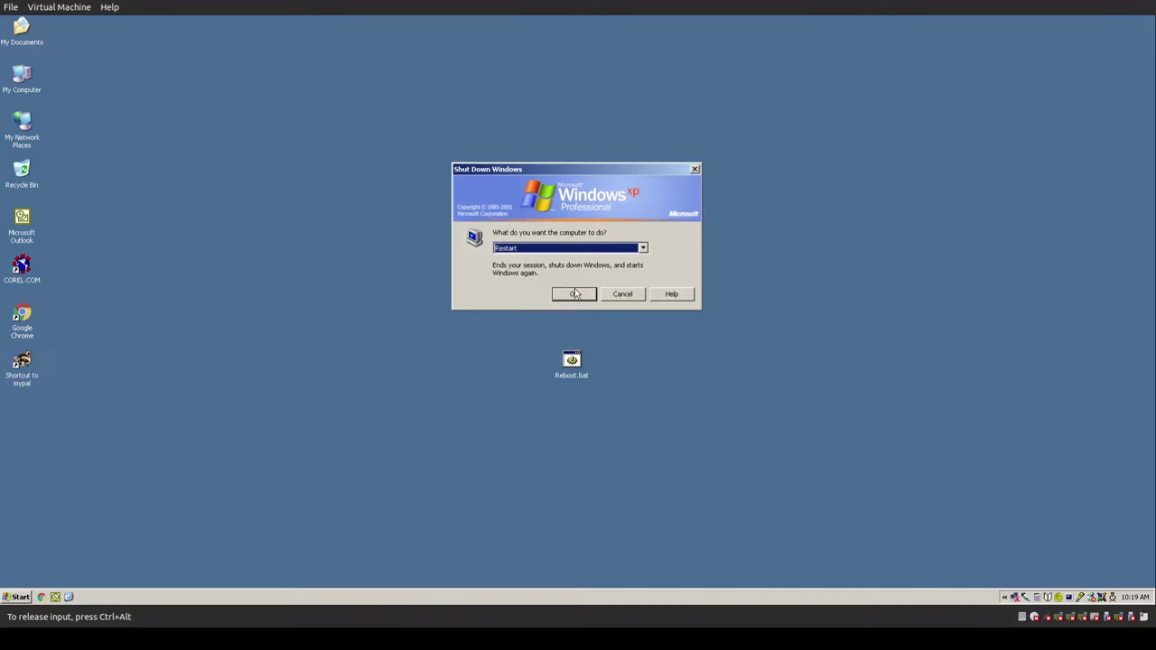
pyautogui.click(573, 294)
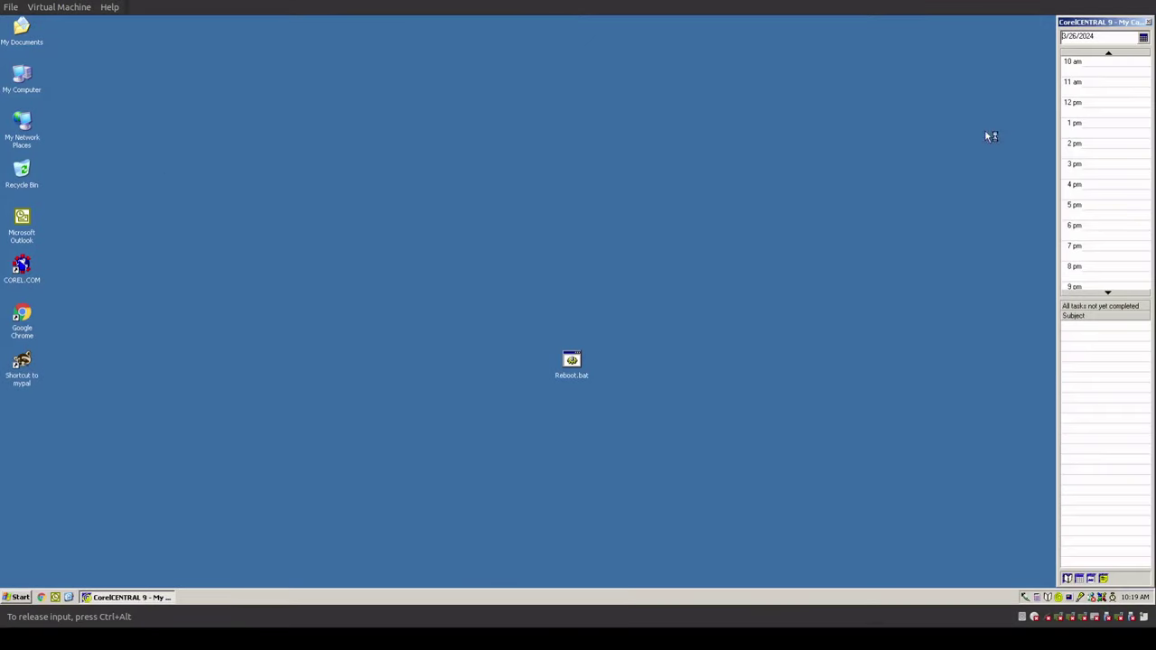
pyautogui.click(150, 599)
# Step: Move the stopwatch aside, run Reboot.bat, and start timing the reboot
pyautogui.hotkey('ctrl', 'alt')
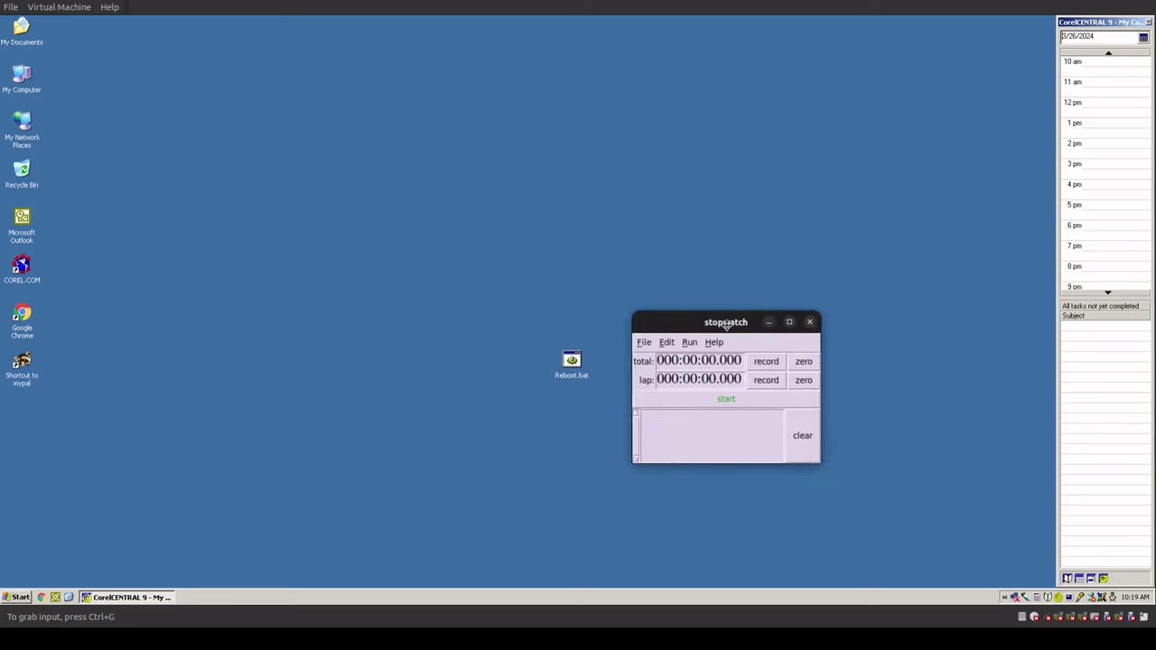
pyautogui.moveTo(722, 318); pyautogui.dragTo(808, 363)
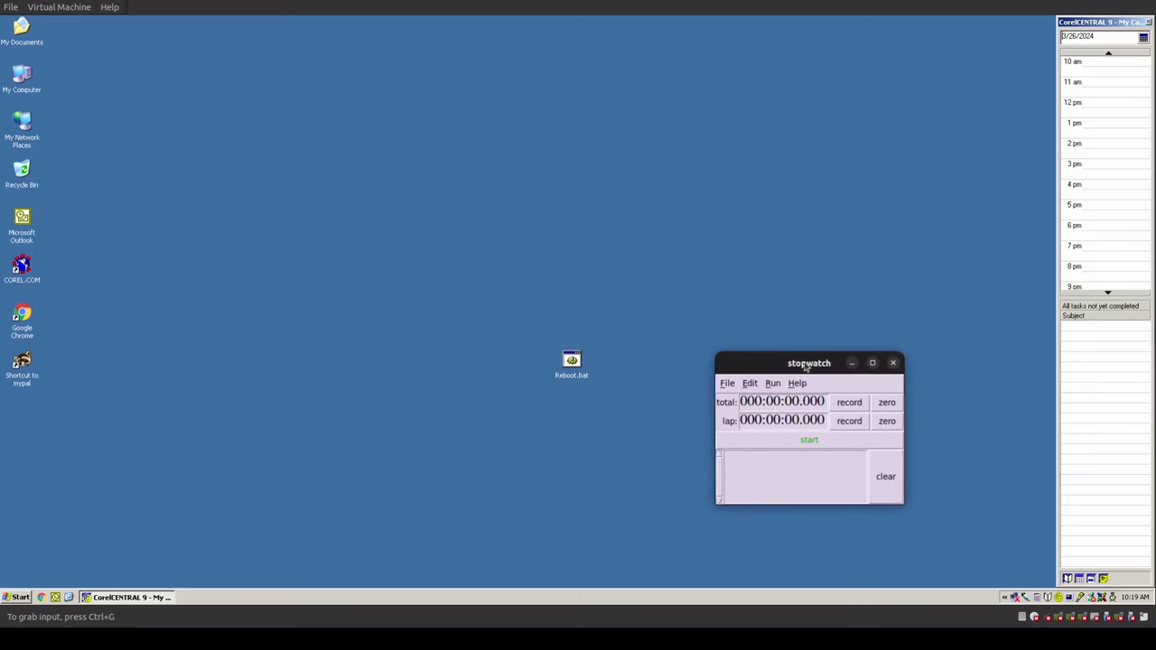
pyautogui.click(613, 383)
pyautogui.doubleClick(571, 362)
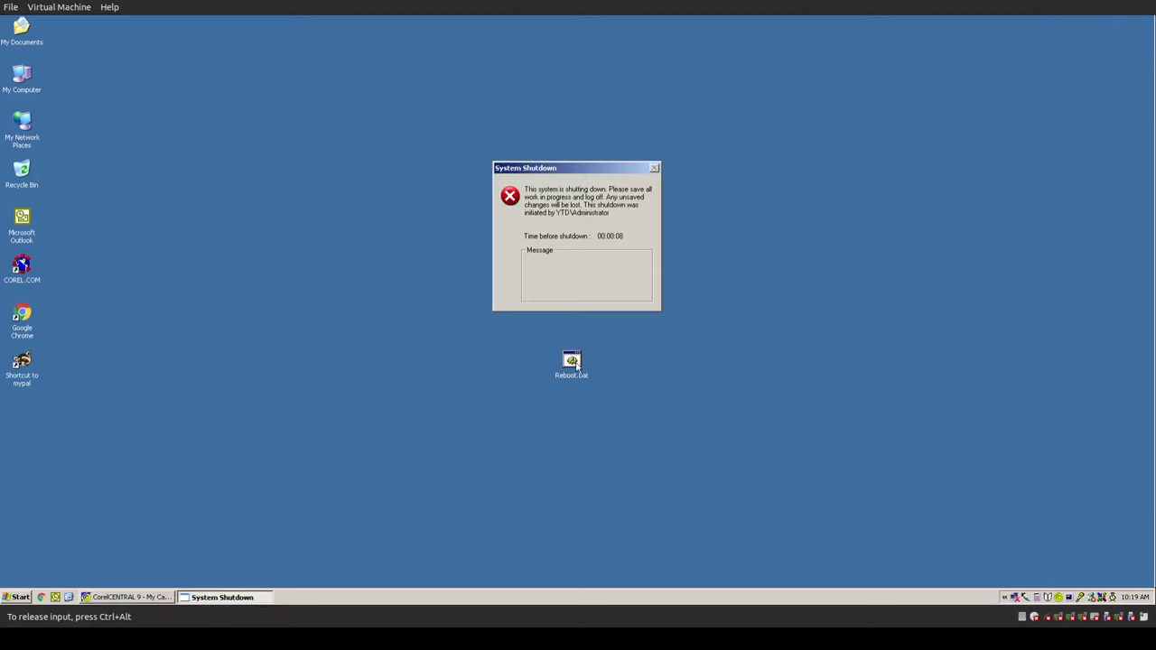
pyautogui.hotkey('ctrl', 'alt')
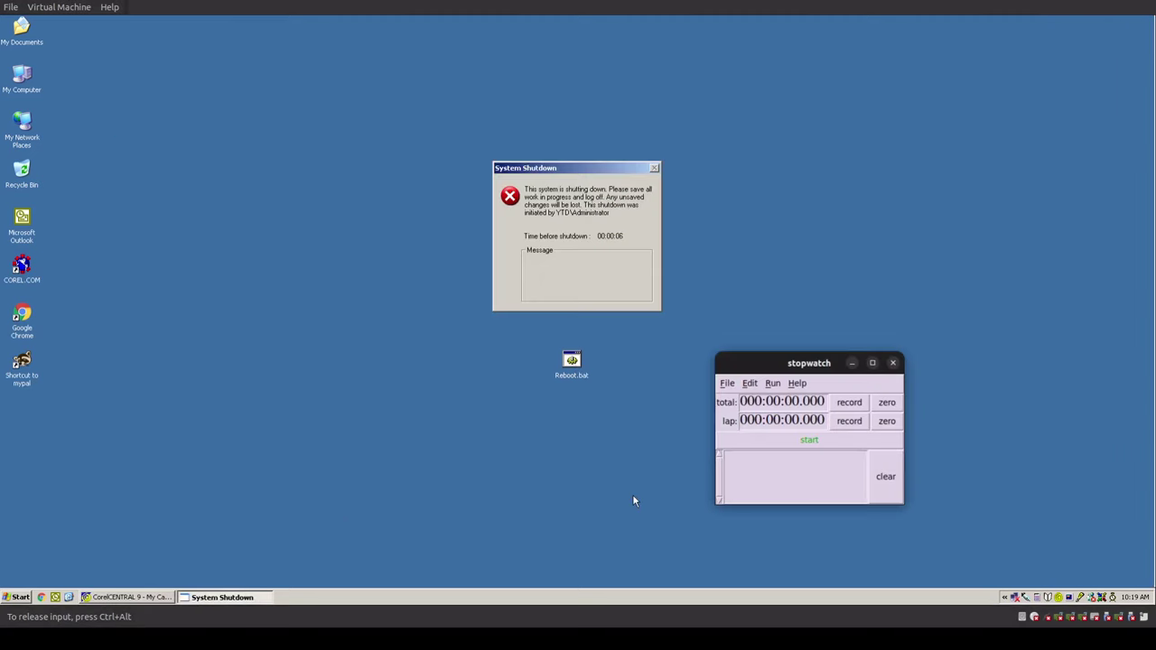
pyautogui.click(789, 444)
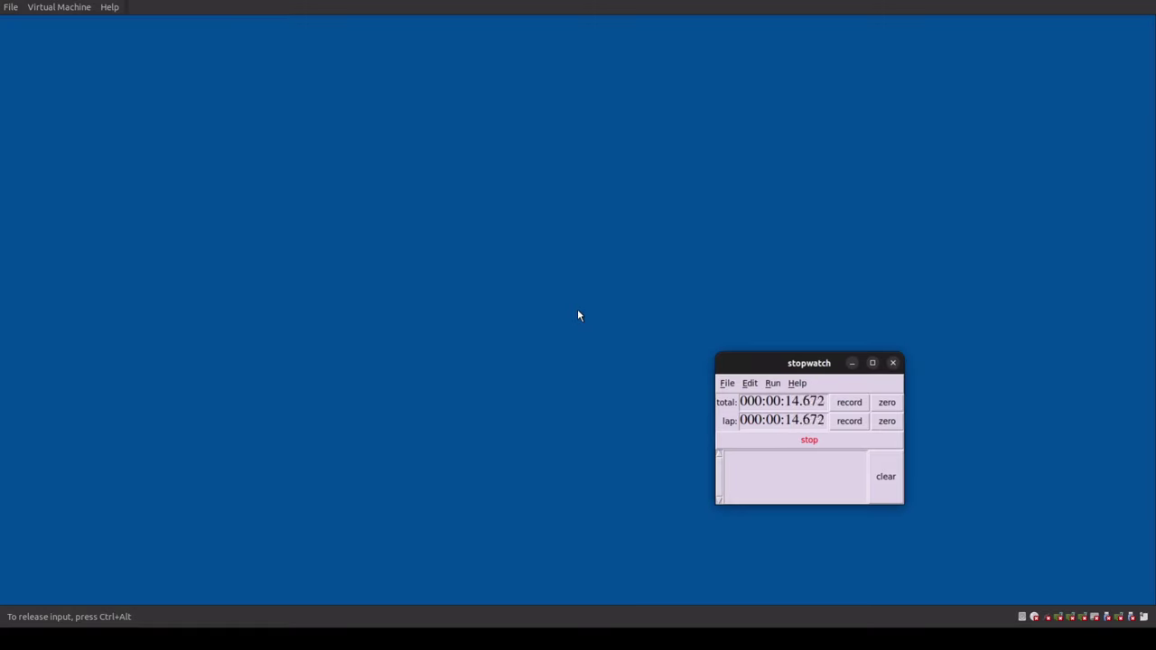
# Step: Log back on to Windows with Ctrl+Alt+Del and the account password
pyautogui.hotkey('ctrl', 'alt', 'Delete')
pyautogui.press('Return')
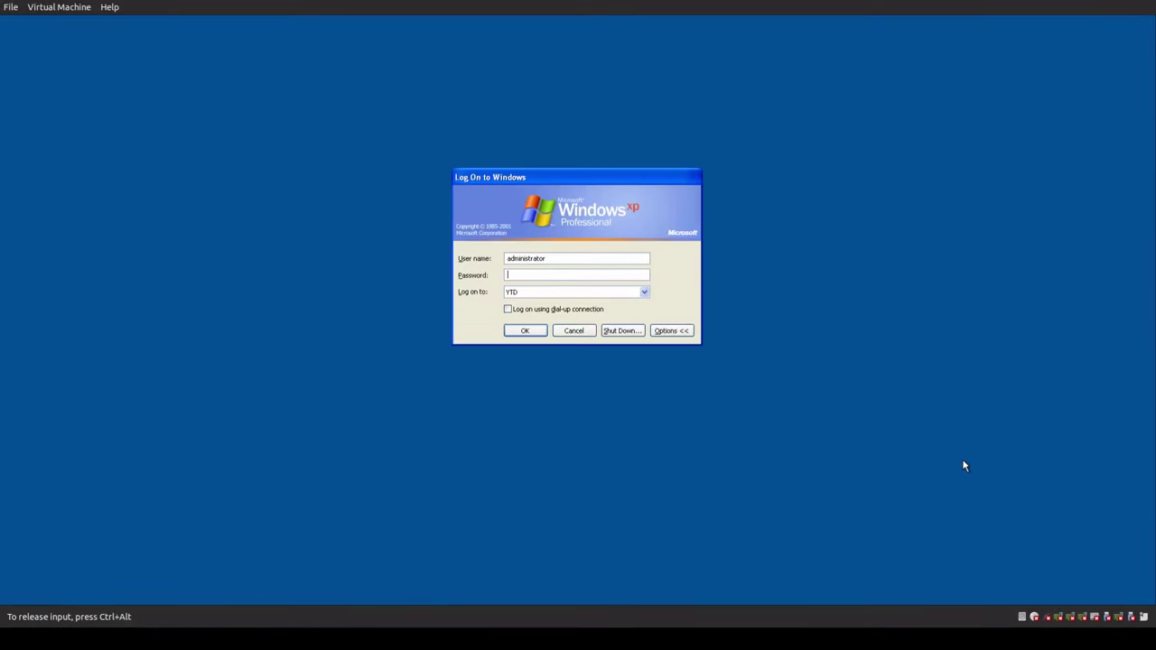
pyautogui.write('*******')
pyautogui.press('Return')
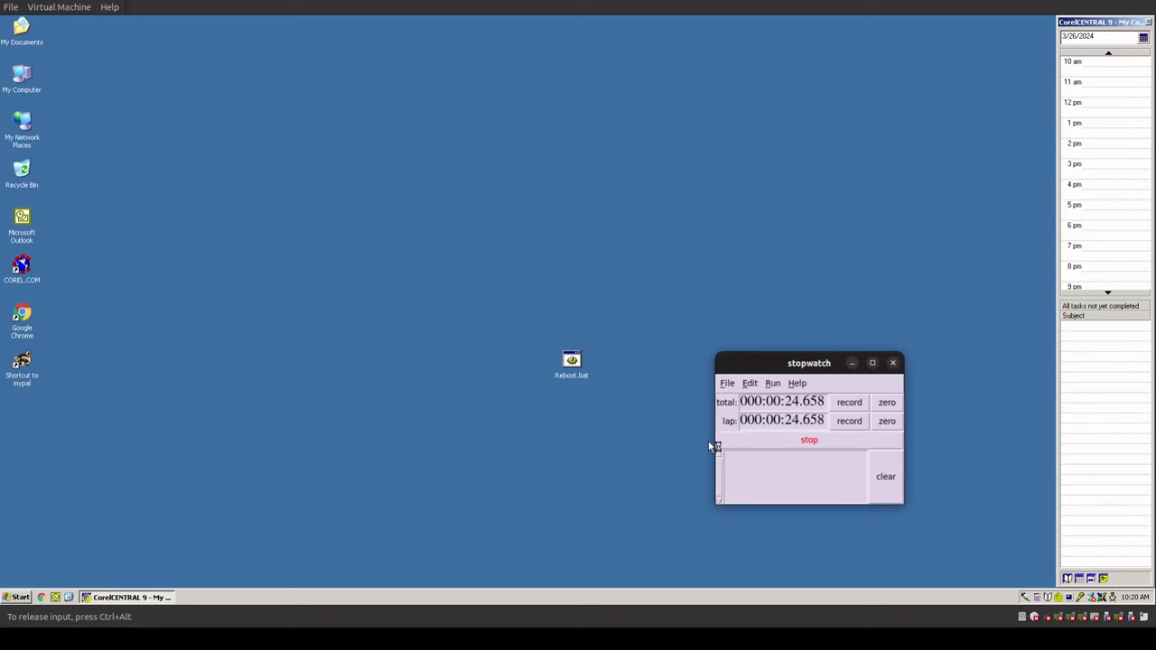
# Step: Stop the stopwatch now that the desktop has returned
pyautogui.click(724, 442)
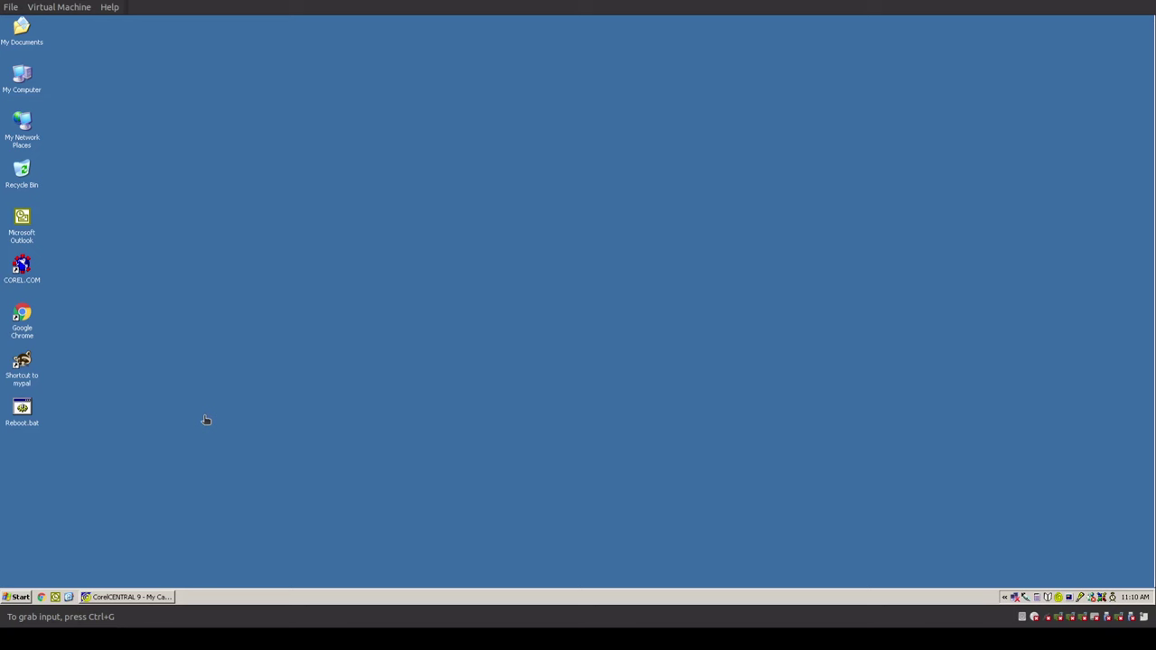
# Step: Launch O&O Defrag 2000 Free from Programs > O&O Software > O&O Defrag 2000 Freeware
pyautogui.click(20, 597)
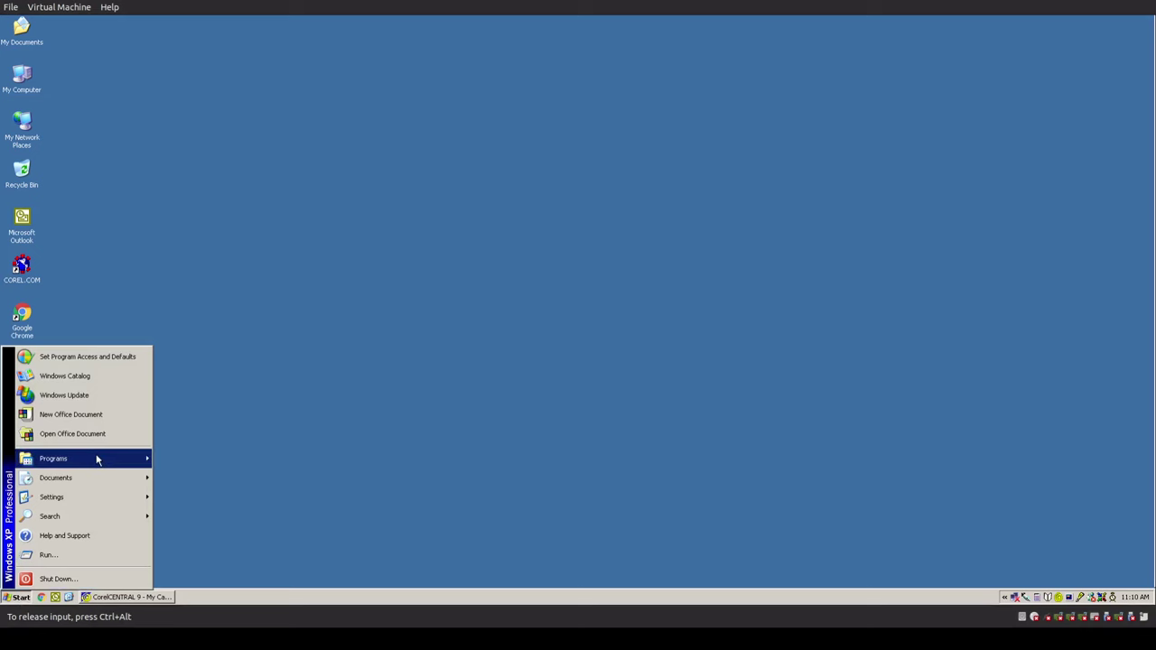
pyautogui.moveTo(96, 459)
pyautogui.moveTo(208, 450)
pyautogui.moveTo(338, 449)
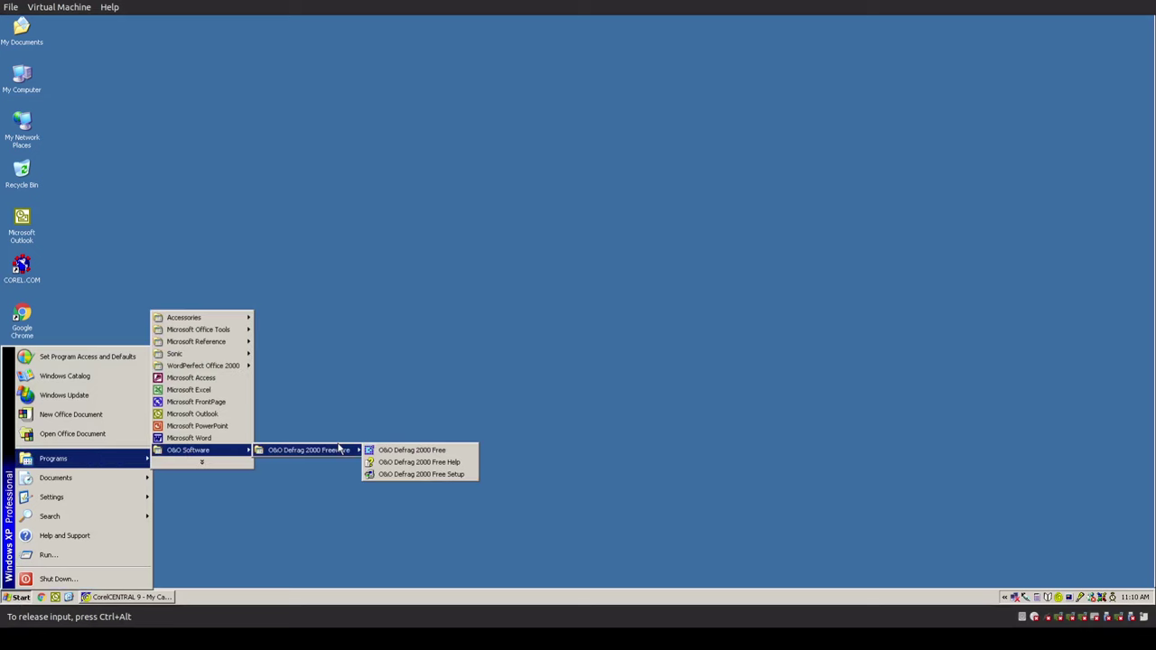
pyautogui.click(414, 451)
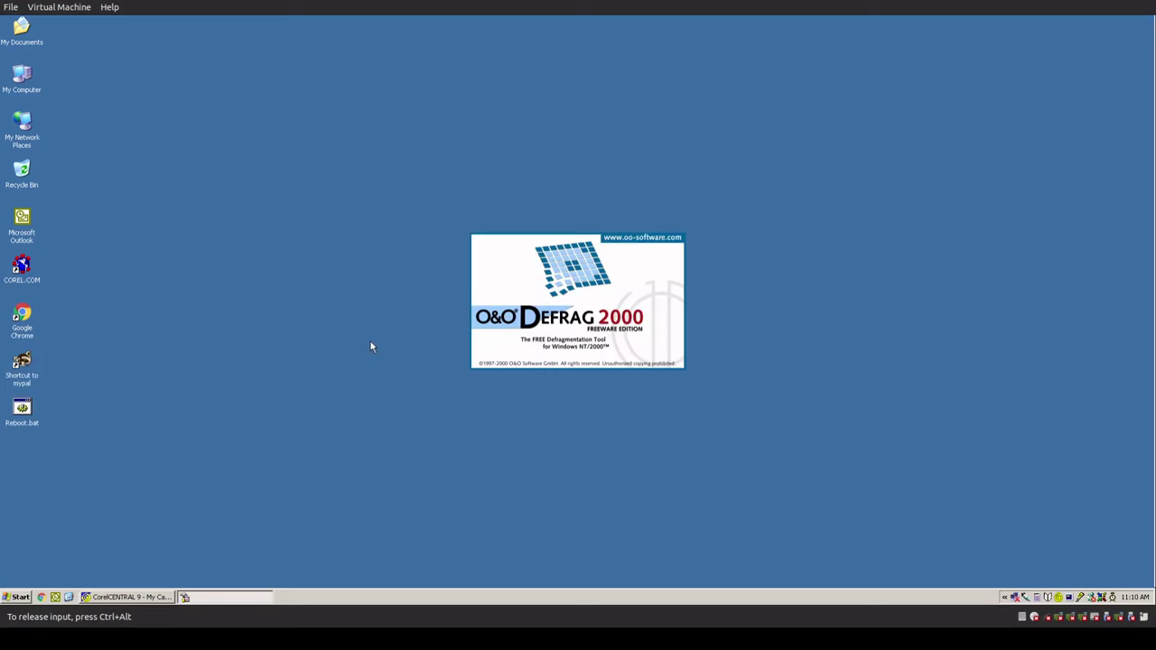